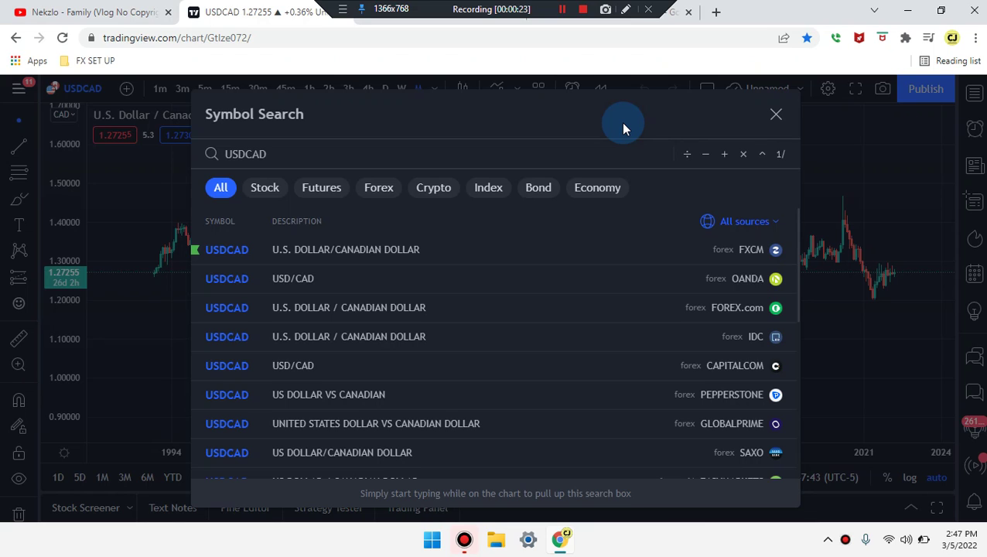
- Close the symbol search and activate the Highlighter drawing tool for the USDCAD monthly chart
{"action": "left_click", "coordinate": [774, 117]}
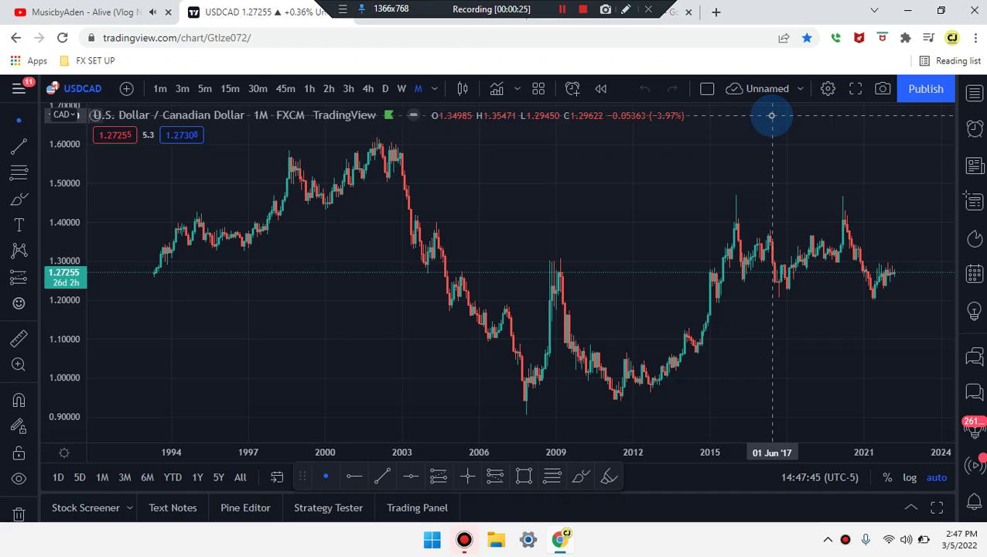
{"action": "left_click", "coordinate": [609, 479]}
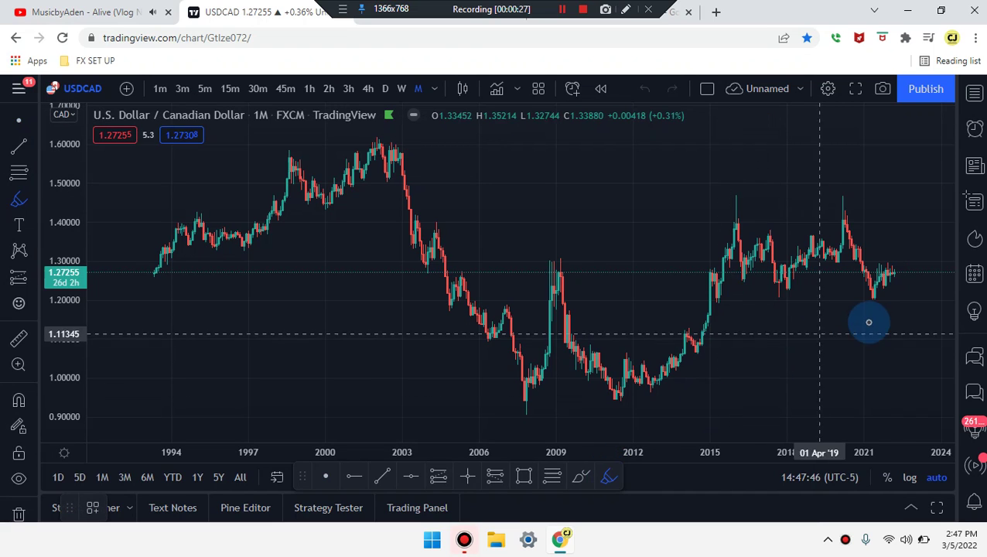
{"action": "scroll", "coordinate": [915, 290], "scroll_direction": "up", "scroll_amount": 6}
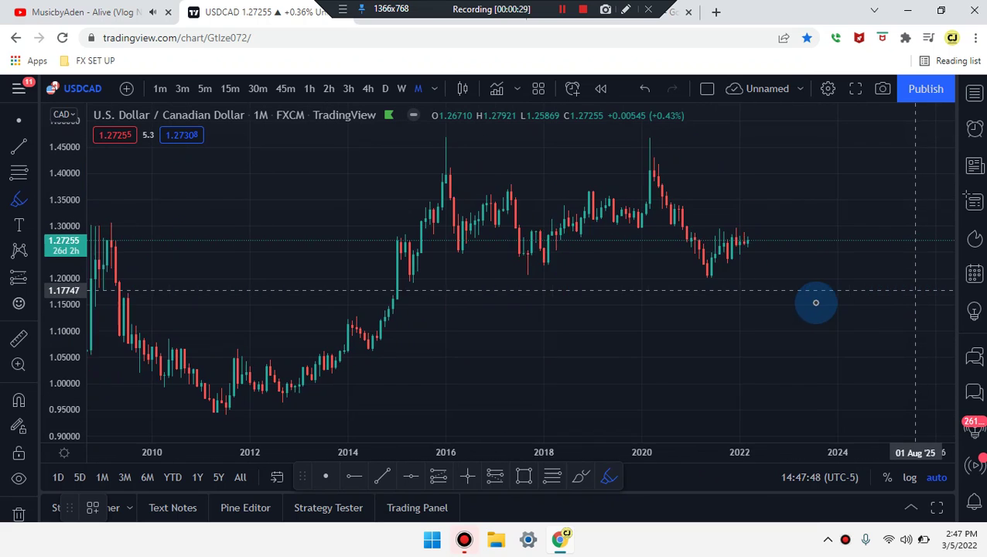
{"action": "mouse_move", "coordinate": [657, 286]}
{"action": "left_mouse_down"}
{"action": "mouse_move", "coordinate": [637, 284]}
{"action": "mouse_move", "coordinate": [652, 249]}
{"action": "mouse_move", "coordinate": [687, 268]}
{"action": "left_mouse_up"}
{"action": "key", "text": "ctrl+z"}
{"action": "left_click_drag", "start_coordinate": [590, 287], "coordinate": [662, 283]}
{"action": "key", "text": "ctrl+z"}
{"action": "key", "text": "ctrl+z"}
{"action": "scroll", "coordinate": [662, 283], "scroll_direction": "down", "scroll_amount": 10}
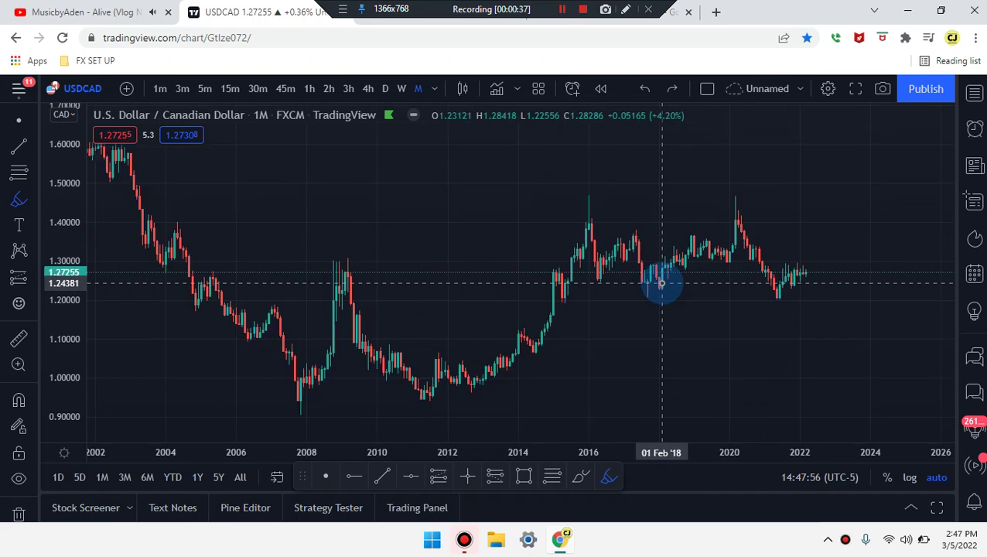
- Try circling the most recent monthly candles with the highlighter, and undo the circle
{"action": "scroll", "coordinate": [662, 283], "scroll_direction": "up", "scroll_amount": 2}
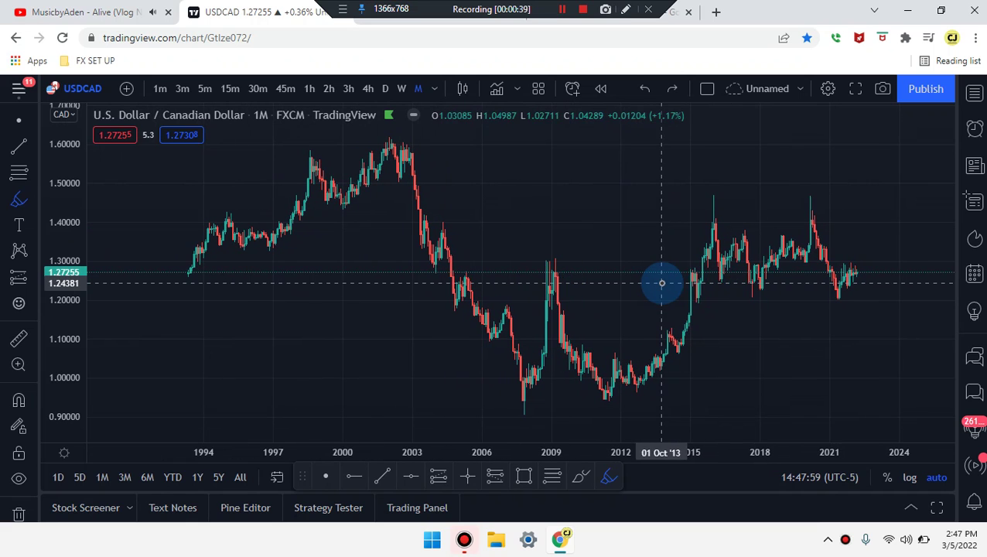
{"action": "mouse_move", "coordinate": [836, 265]}
{"action": "left_mouse_down"}
{"action": "mouse_move", "coordinate": [858, 257]}
{"action": "mouse_move", "coordinate": [844, 292]}
{"action": "mouse_move", "coordinate": [838, 260]}
{"action": "left_mouse_up"}
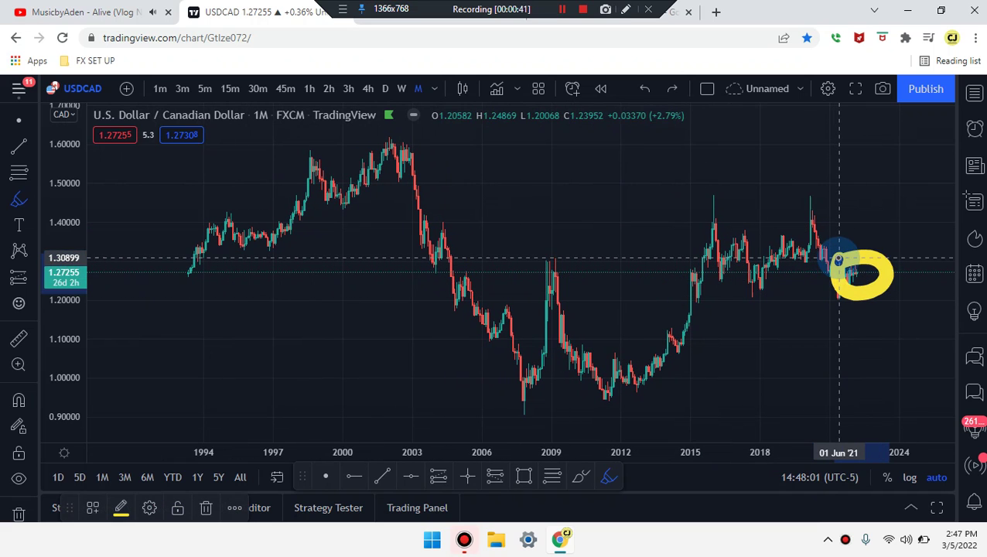
{"action": "key", "text": "ctrl+z"}
- Highlight three horizontal levels across the full chart: at about 1.60, about 0.92, and a middle one from about 1.21 to 1.27
{"action": "left_click_drag", "start_coordinate": [211, 156], "coordinate": [899, 144]}
{"action": "left_click_drag", "start_coordinate": [163, 418], "coordinate": [921, 403]}
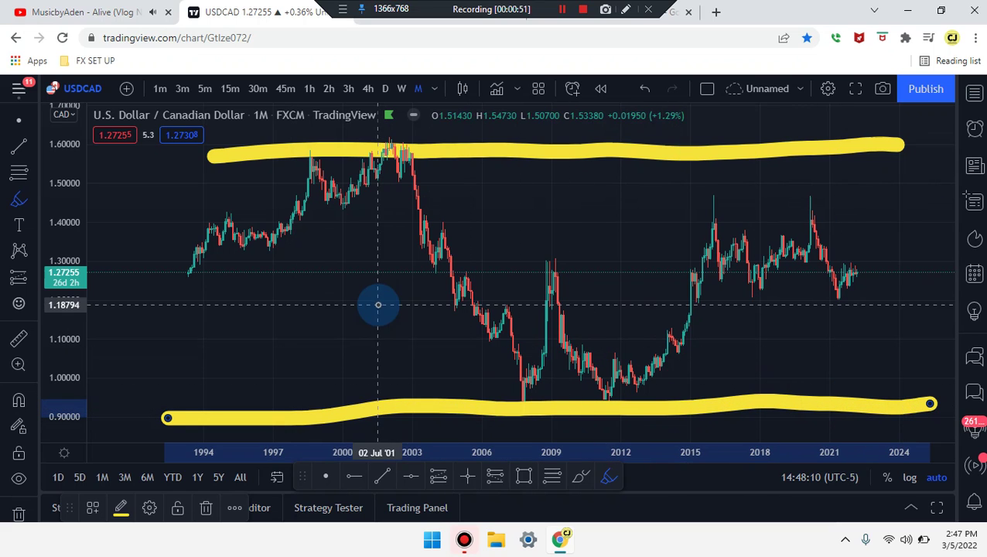
{"action": "mouse_move", "coordinate": [177, 294]}
{"action": "left_mouse_down"}
{"action": "mouse_move", "coordinate": [694, 290]}
{"action": "mouse_move", "coordinate": [747, 275]}
{"action": "mouse_move", "coordinate": [912, 274]}
{"action": "left_mouse_up"}
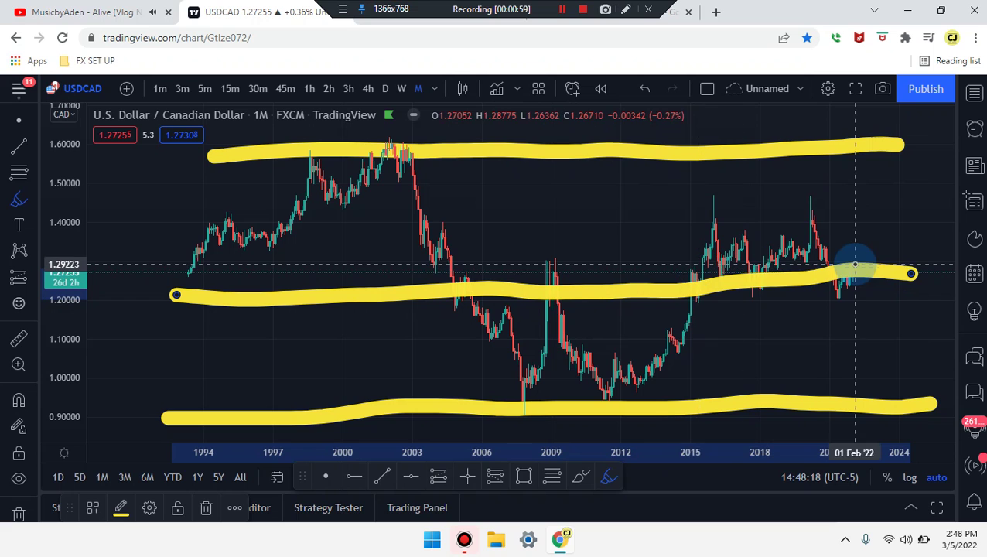
- Try highlighting the early price rise from the middle level up to about 1.52 in early 1999, and undo the stroke
{"action": "scroll", "coordinate": [859, 263], "scroll_direction": "right", "scroll_amount": 2}
{"action": "scroll", "coordinate": [844, 270], "scroll_direction": "up", "scroll_amount": 2}
{"action": "scroll", "coordinate": [789, 277], "scroll_direction": "down", "scroll_amount": 2}
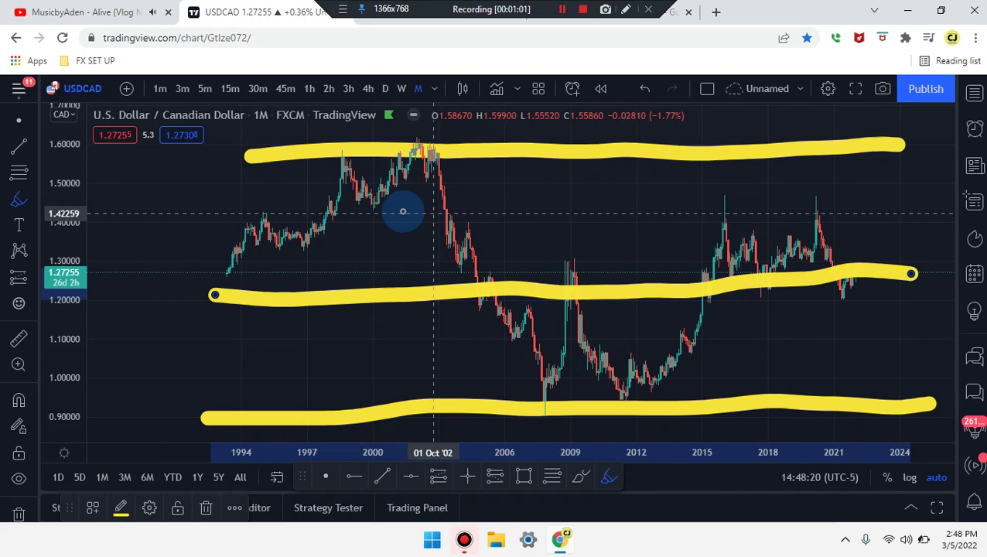
{"action": "mouse_move", "coordinate": [197, 268]}
{"action": "left_mouse_down"}
{"action": "mouse_move", "coordinate": [236, 234]}
{"action": "mouse_move", "coordinate": [194, 269]}
{"action": "mouse_move", "coordinate": [216, 258]}
{"action": "left_mouse_up"}
{"action": "key", "text": "ctrl+z"}
{"action": "left_click_drag", "start_coordinate": [219, 293], "coordinate": [352, 175]}
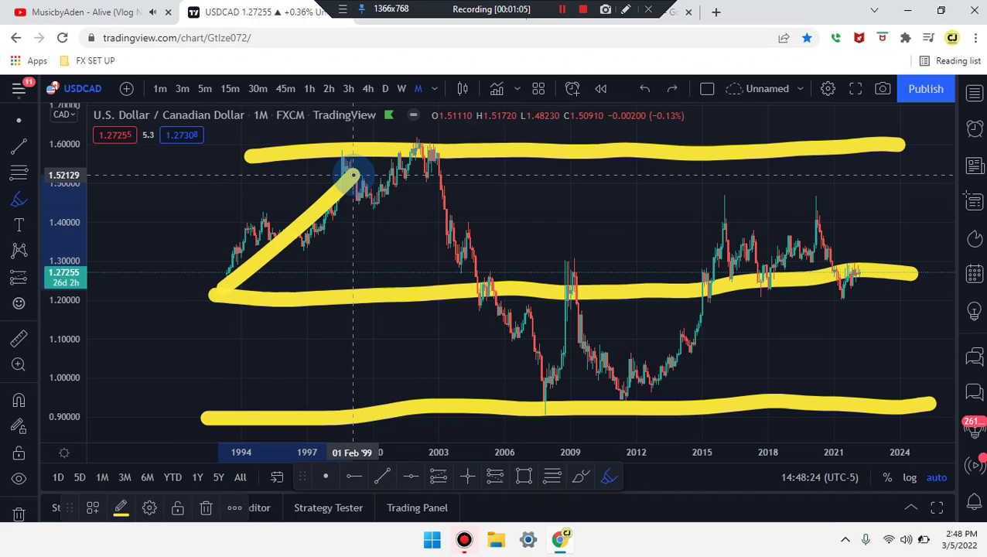
{"action": "key", "text": "ctrl+z"}
- Trace the 1998–2003 double top at the upper level with the highlighter, and undo the extra stroke down to the 2007 low
{"action": "mouse_move", "coordinate": [330, 223]}
{"action": "left_mouse_down"}
{"action": "mouse_move", "coordinate": [408, 143]}
{"action": "mouse_move", "coordinate": [444, 203]}
{"action": "left_mouse_up"}
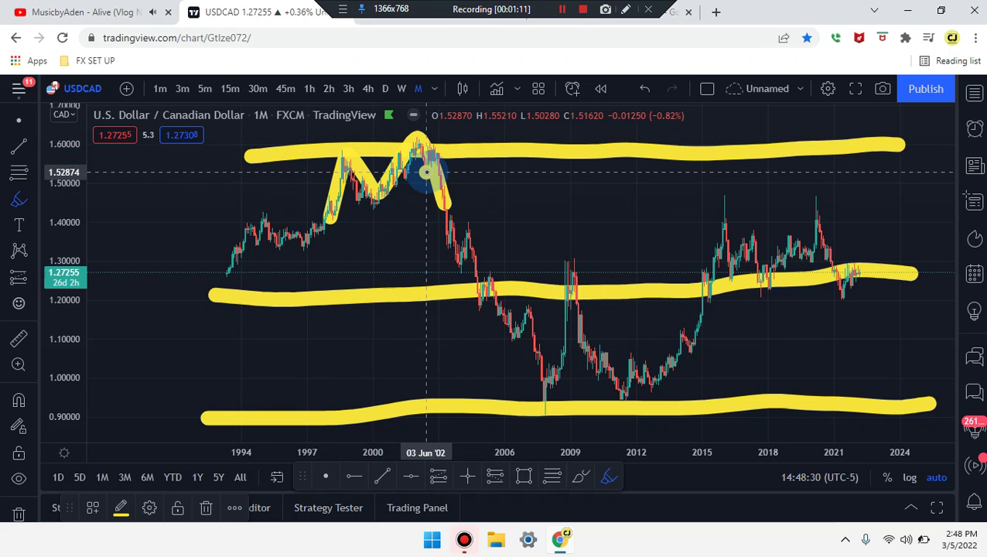
{"action": "mouse_move", "coordinate": [430, 181]}
{"action": "left_mouse_down"}
{"action": "mouse_move", "coordinate": [455, 255]}
{"action": "mouse_move", "coordinate": [495, 285]}
{"action": "mouse_move", "coordinate": [540, 395]}
{"action": "left_mouse_up"}
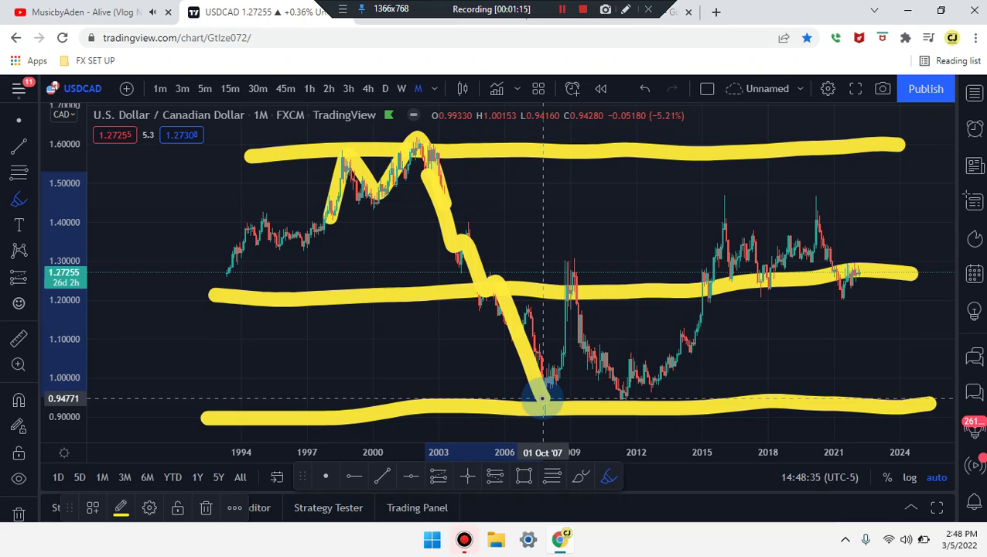
{"action": "key", "text": "ctrl+z"}
- Trace the W-shaped double bottom between the middle and lower levels from 2005 to 2014 with the highlighter
{"action": "scroll", "coordinate": [577, 387], "scroll_direction": "right", "scroll_amount": 3}
{"action": "scroll", "coordinate": [578, 388], "scroll_direction": "up", "scroll_amount": 3}
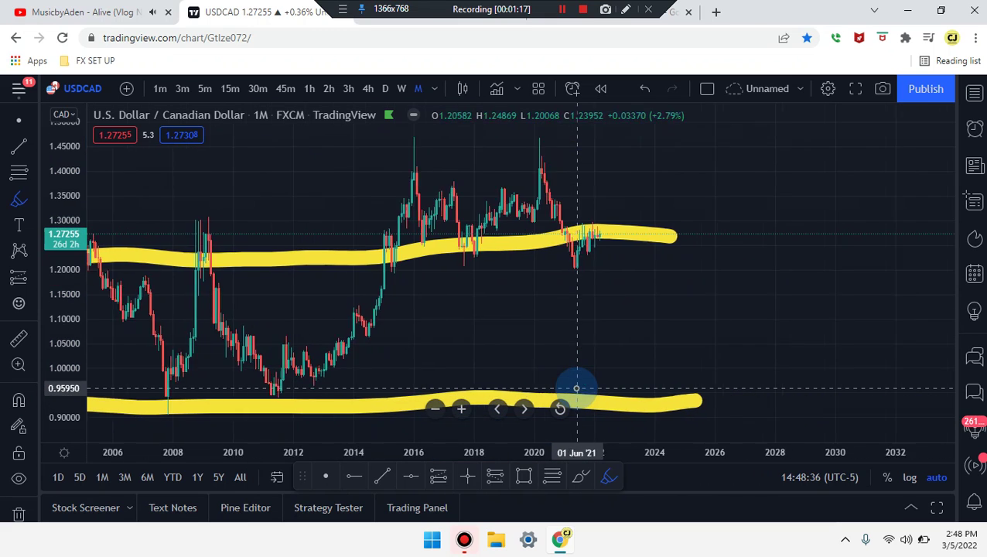
{"action": "scroll", "coordinate": [459, 379], "scroll_direction": "down", "scroll_amount": 3}
{"action": "scroll", "coordinate": [459, 380], "scroll_direction": "left", "scroll_amount": 2}
{"action": "scroll", "coordinate": [434, 383], "scroll_direction": "up", "scroll_amount": 1}
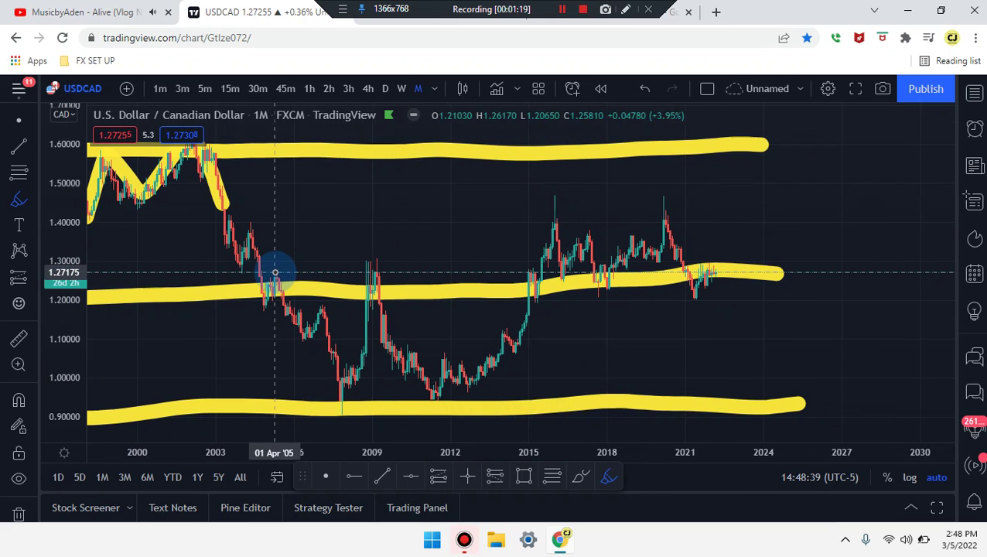
{"action": "mouse_move", "coordinate": [275, 272]}
{"action": "left_mouse_down"}
{"action": "mouse_move", "coordinate": [331, 401]}
{"action": "mouse_move", "coordinate": [374, 262]}
{"action": "mouse_move", "coordinate": [418, 379]}
{"action": "mouse_move", "coordinate": [441, 403]}
{"action": "mouse_move", "coordinate": [516, 280]}
{"action": "left_mouse_up"}
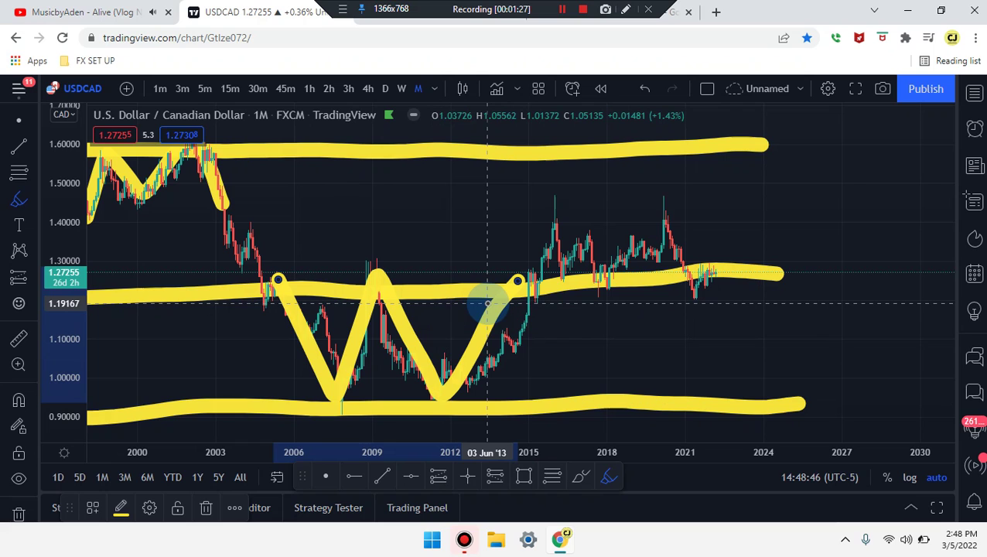
- Trace the M-shaped double top above the middle level from 2015 to 2021 and circle the most recent candles
{"action": "mouse_move", "coordinate": [518, 281]}
{"action": "left_mouse_down"}
{"action": "mouse_move", "coordinate": [559, 197]}
{"action": "mouse_move", "coordinate": [579, 282]}
{"action": "left_mouse_up"}
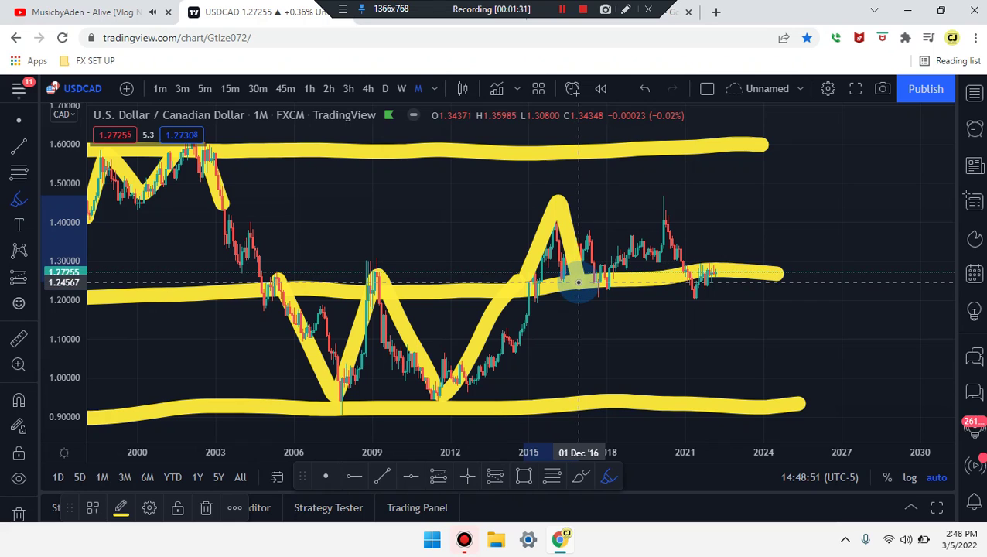
{"action": "mouse_move", "coordinate": [579, 282]}
{"action": "left_mouse_down"}
{"action": "mouse_move", "coordinate": [668, 207]}
{"action": "mouse_move", "coordinate": [702, 291]}
{"action": "left_mouse_up"}
{"action": "left_click_drag", "start_coordinate": [537, 196], "coordinate": [726, 209]}
{"action": "key", "text": "ctrl+z"}
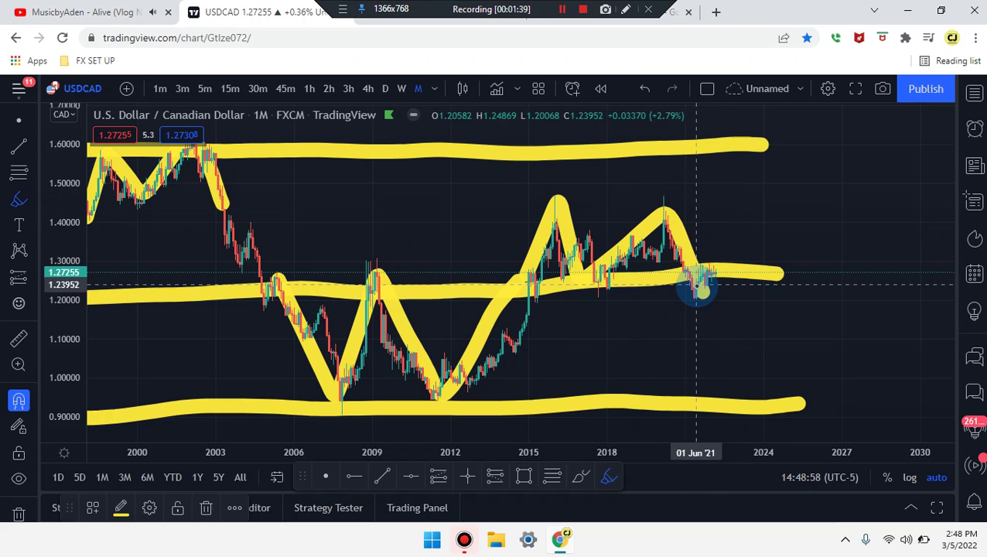
{"action": "mouse_move", "coordinate": [702, 253]}
{"action": "left_mouse_down"}
{"action": "mouse_move", "coordinate": [754, 304]}
{"action": "mouse_move", "coordinate": [725, 269]}
{"action": "left_mouse_up"}
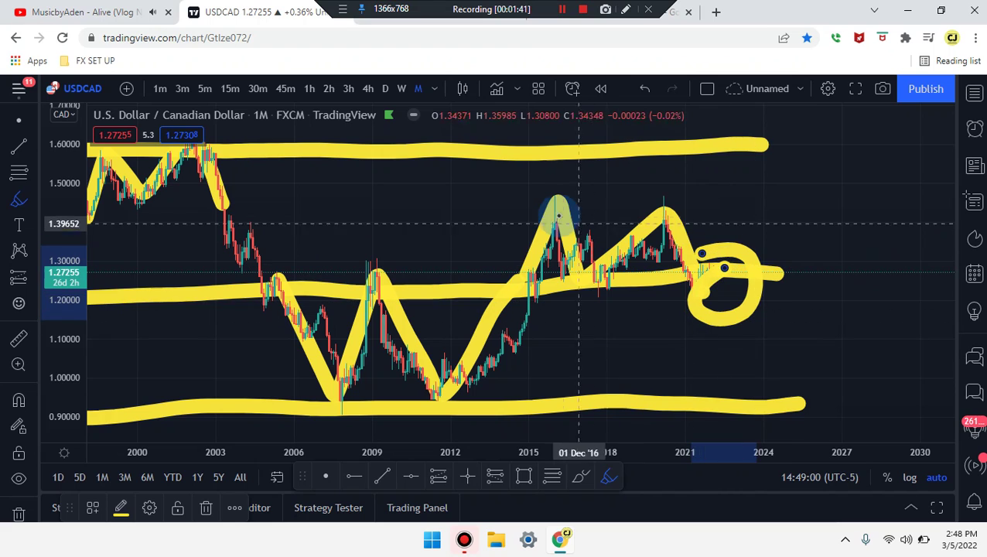
{"action": "left_click_drag", "start_coordinate": [559, 214], "coordinate": [688, 206]}
- Undo the highlighted double top, double bottom and circle strokes, keeping the three horizontal levels
{"action": "key", "text": "ctrl+z"}
{"action": "key", "text": "ctrl+z"}
{"action": "key", "text": "ctrl+z"}
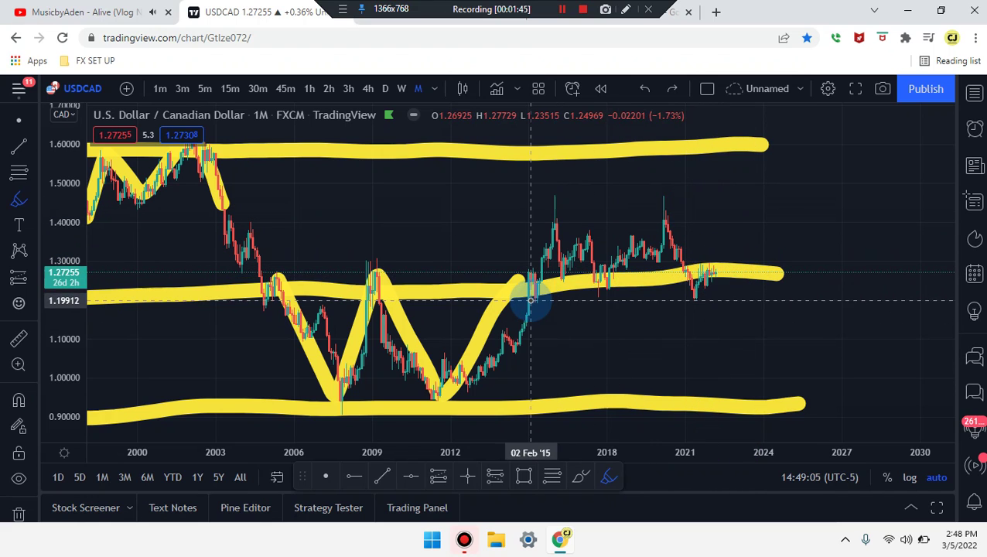
{"action": "key", "text": "ctrl+z"}
{"action": "key", "text": "ctrl+z"}
{"action": "key", "text": "ctrl+z"}
{"action": "key", "text": "ctrl+z"}
{"action": "key", "text": "ctrl+z"}
{"action": "key", "text": "ctrl+z"}
{"action": "key", "text": "ctrl+z"}
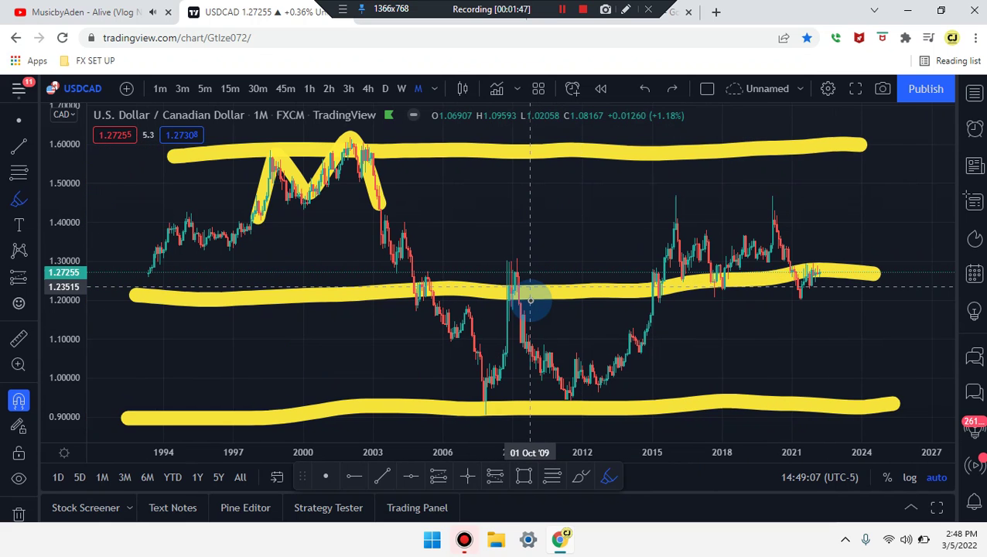
- Retrace the double top above the middle level from late 2014 to 2021, highlighting its final decline again
{"action": "scroll", "coordinate": [526, 333], "scroll_direction": "up", "scroll_amount": 4}
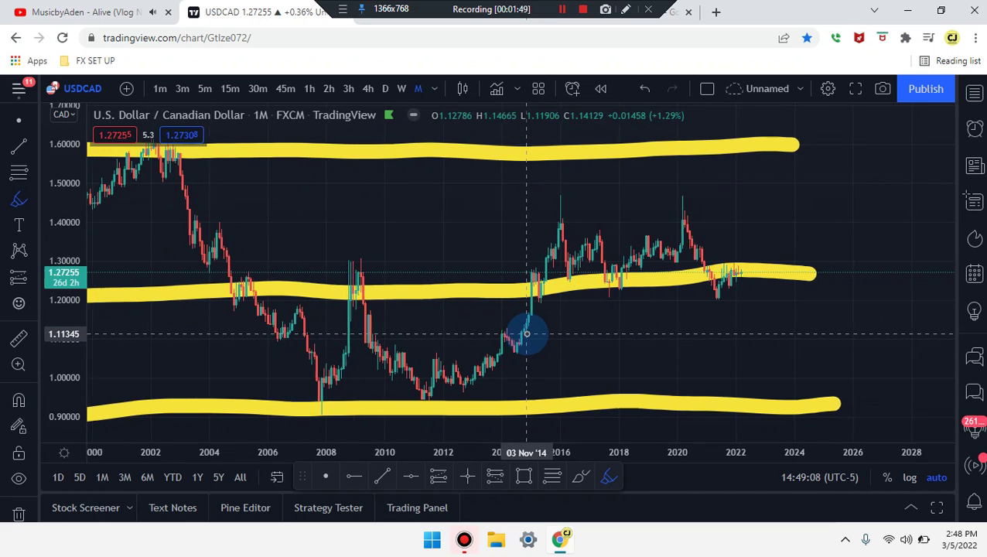
{"action": "scroll", "coordinate": [465, 316], "scroll_direction": "down", "scroll_amount": 1}
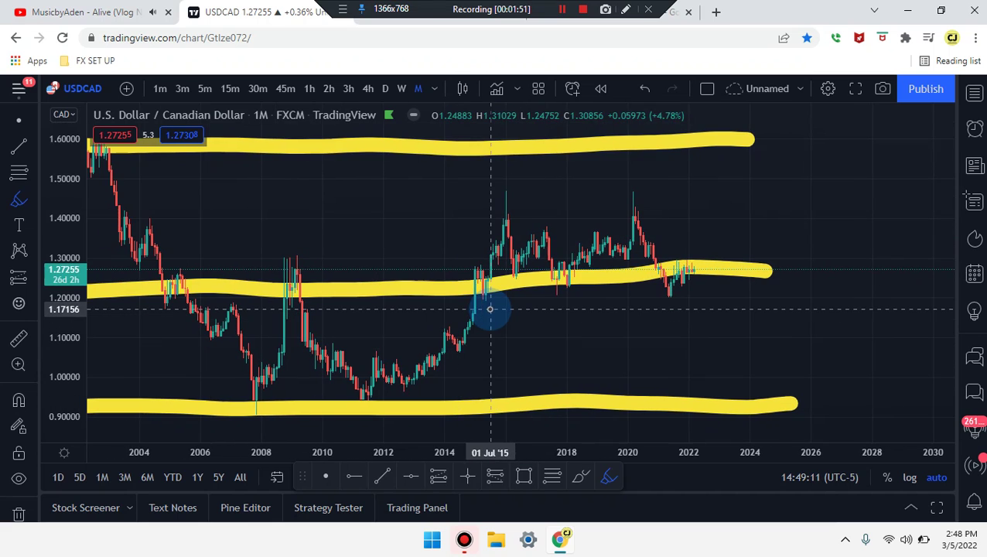
{"action": "mouse_move", "coordinate": [467, 320]}
{"action": "left_mouse_down"}
{"action": "mouse_move", "coordinate": [514, 207]}
{"action": "mouse_move", "coordinate": [565, 282]}
{"action": "left_mouse_up"}
{"action": "left_click_drag", "start_coordinate": [631, 212], "coordinate": [663, 303]}
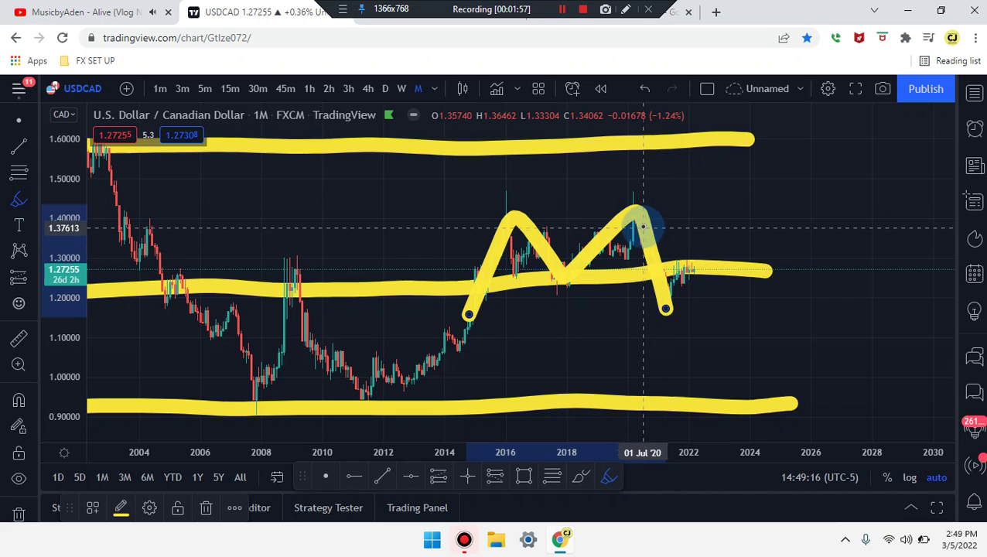
{"action": "left_click_drag", "start_coordinate": [643, 226], "coordinate": [674, 311]}
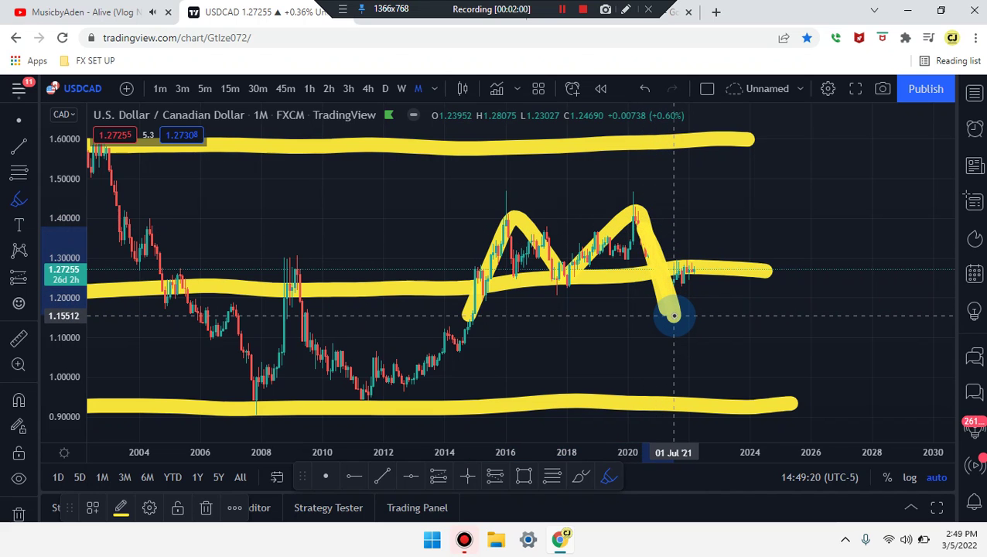
- Try circling the recent candles and highlighting a drop to about 1.00 by mid-2024; undo these strokes and the double top
{"action": "mouse_move", "coordinate": [674, 315]}
{"action": "left_mouse_down"}
{"action": "mouse_move", "coordinate": [701, 263]}
{"action": "mouse_move", "coordinate": [690, 226]}
{"action": "mouse_move", "coordinate": [756, 275]}
{"action": "mouse_move", "coordinate": [676, 280]}
{"action": "mouse_move", "coordinate": [682, 233]}
{"action": "mouse_move", "coordinate": [763, 375]}
{"action": "left_mouse_up"}
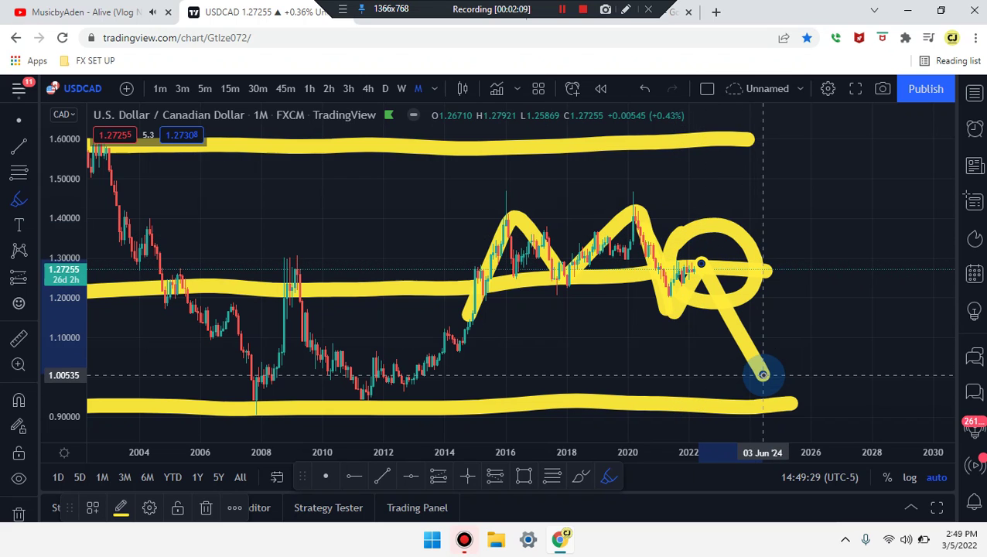
{"action": "key", "text": "ctrl+z"}
{"action": "key", "text": "ctrl+z"}
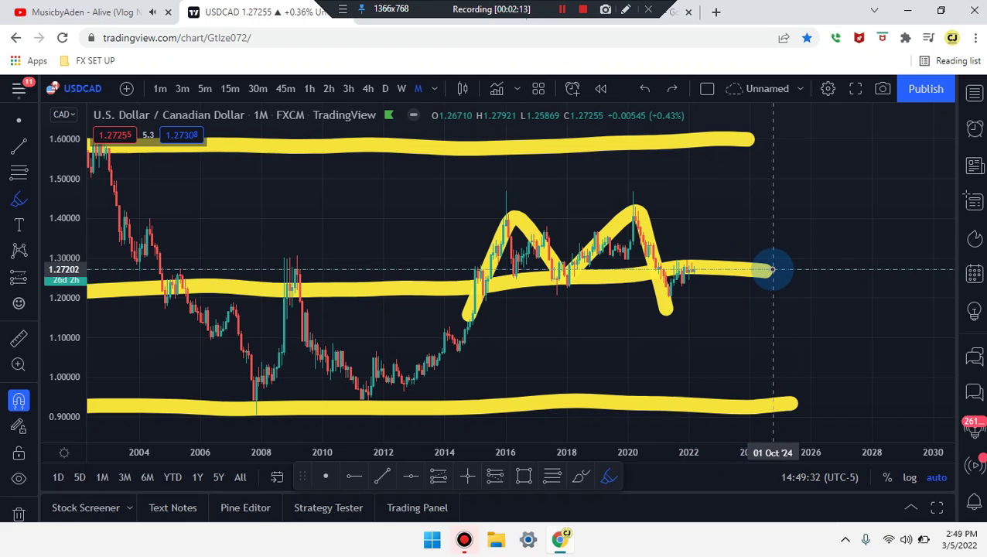
{"action": "key", "text": "ctrl+z"}
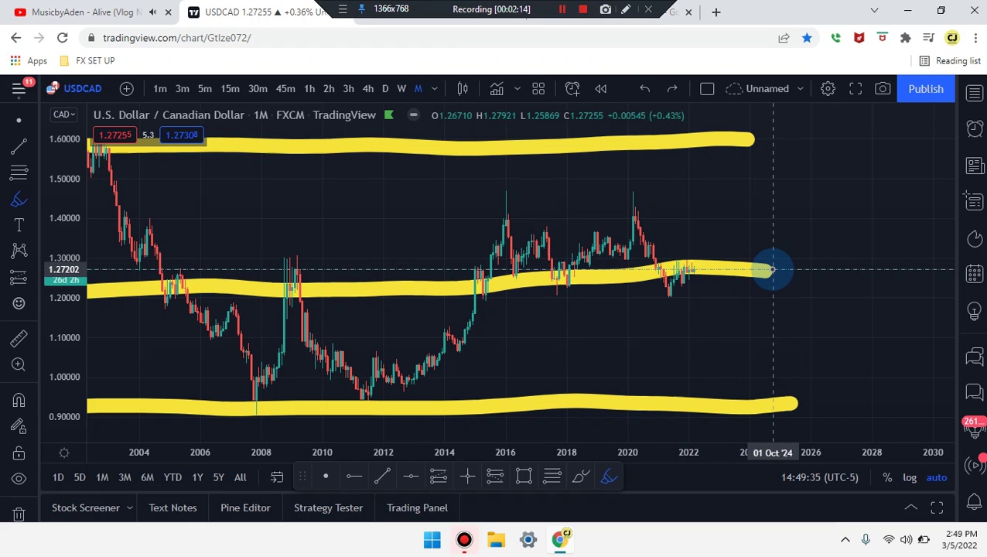
- Highlight a horizontal support level at about 1.18 beneath the price lows, from 2013 to mid-2022
{"action": "scroll", "coordinate": [741, 270], "scroll_direction": "up", "scroll_amount": 3}
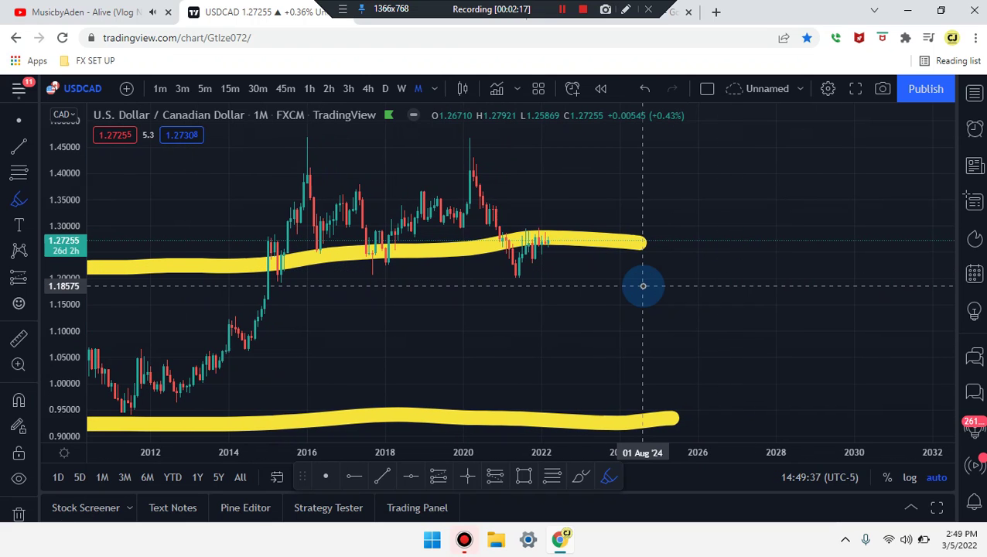
{"action": "left_click_drag", "start_coordinate": [209, 283], "coordinate": [561, 290]}
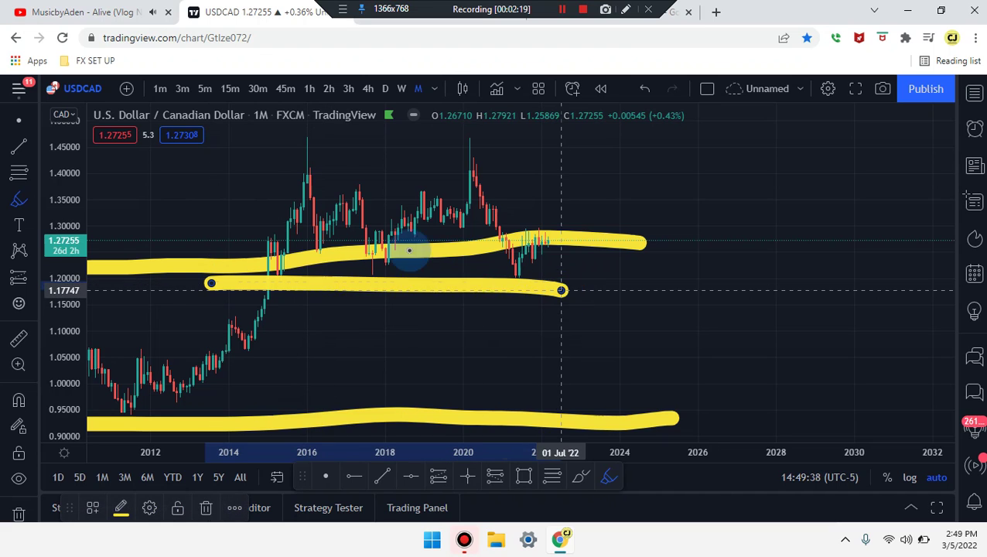
- Try tracing the bounces off the support level since 2014 with a projected rise to about 1.45, and undo the strokes
{"action": "mouse_move", "coordinate": [243, 207]}
{"action": "left_mouse_down"}
{"action": "mouse_move", "coordinate": [280, 274]}
{"action": "mouse_move", "coordinate": [308, 160]}
{"action": "mouse_move", "coordinate": [374, 276]}
{"action": "left_mouse_up"}
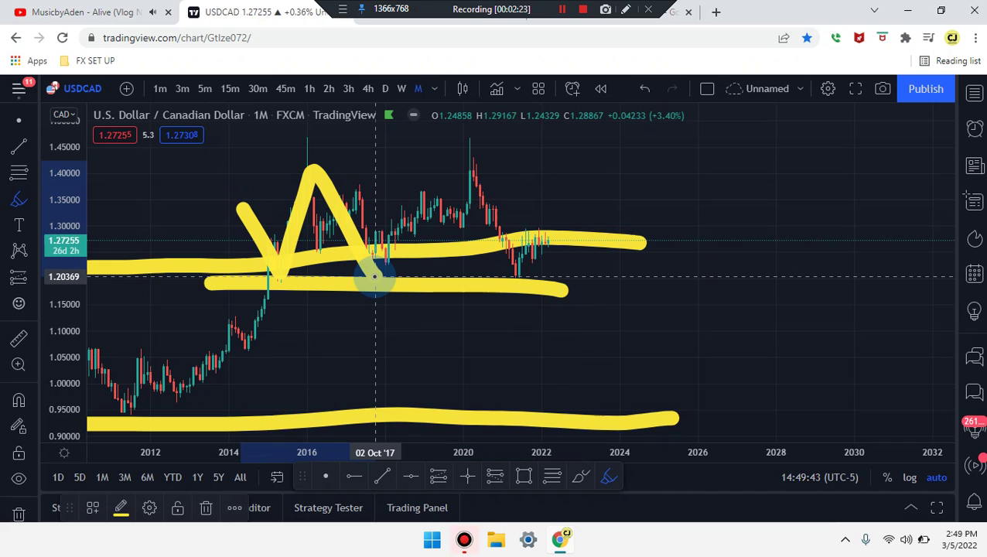
{"action": "mouse_move", "coordinate": [431, 214]}
{"action": "left_mouse_down"}
{"action": "mouse_move", "coordinate": [463, 187]}
{"action": "mouse_move", "coordinate": [515, 278]}
{"action": "mouse_move", "coordinate": [540, 242]}
{"action": "mouse_move", "coordinate": [562, 234]}
{"action": "mouse_move", "coordinate": [607, 145]}
{"action": "left_mouse_up"}
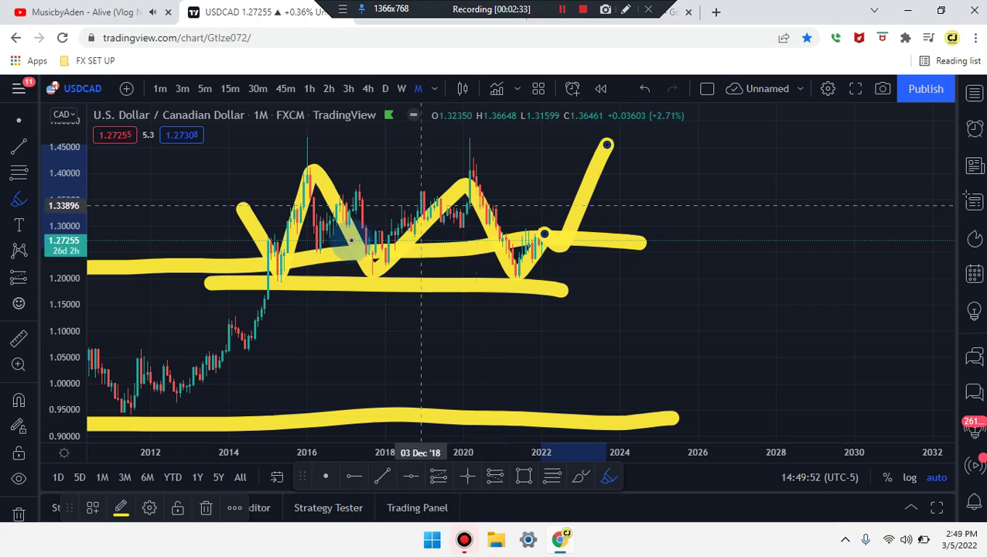
{"action": "key", "text": "ctrl+z"}
{"action": "key", "text": "ctrl+z"}
{"action": "key", "text": "ctrl+z"}
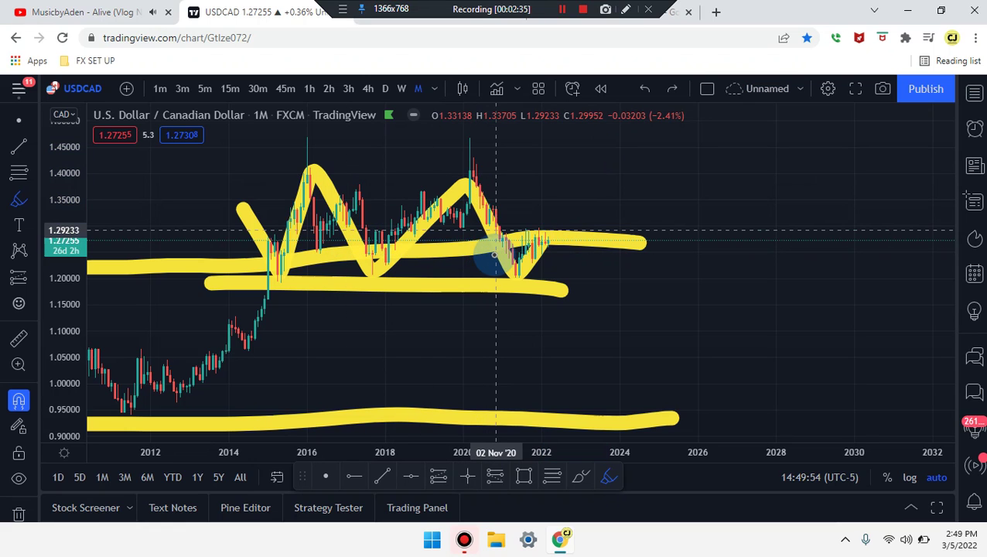
- Undo a trial circle around the 2017–2018 lows and highlight a horizontal level at about 1.21 from late 2014 to 2025
{"action": "mouse_move", "coordinate": [341, 264]}
{"action": "left_mouse_down"}
{"action": "mouse_move", "coordinate": [360, 223]}
{"action": "mouse_move", "coordinate": [386, 292]}
{"action": "mouse_move", "coordinate": [348, 246]}
{"action": "left_mouse_up"}
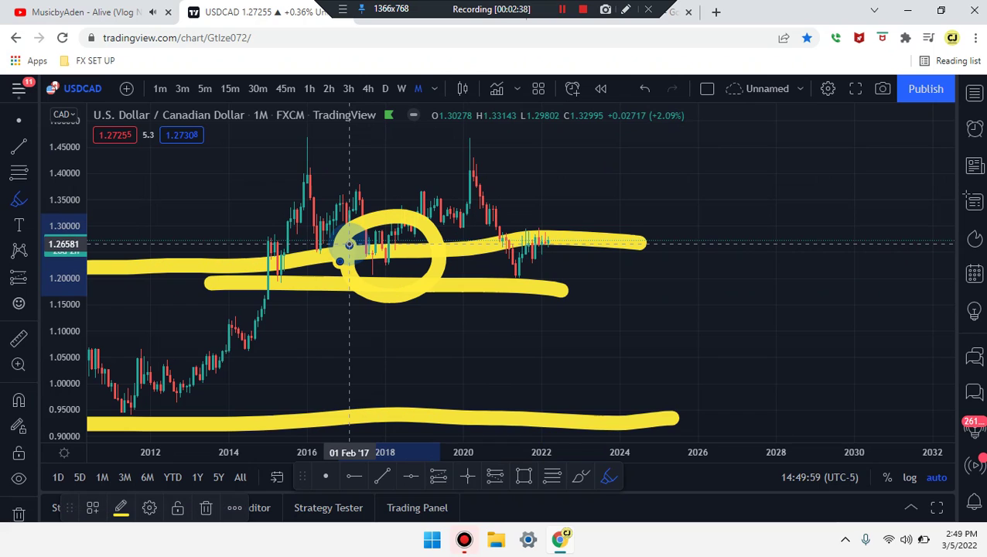
{"action": "key", "text": "ctrl+z"}
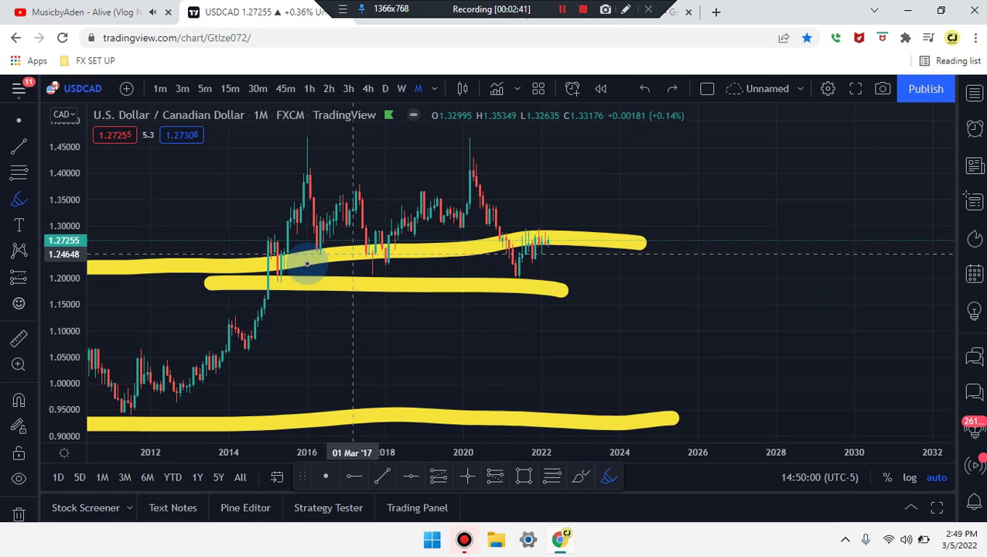
{"action": "left_click_drag", "start_coordinate": [264, 269], "coordinate": [667, 273]}
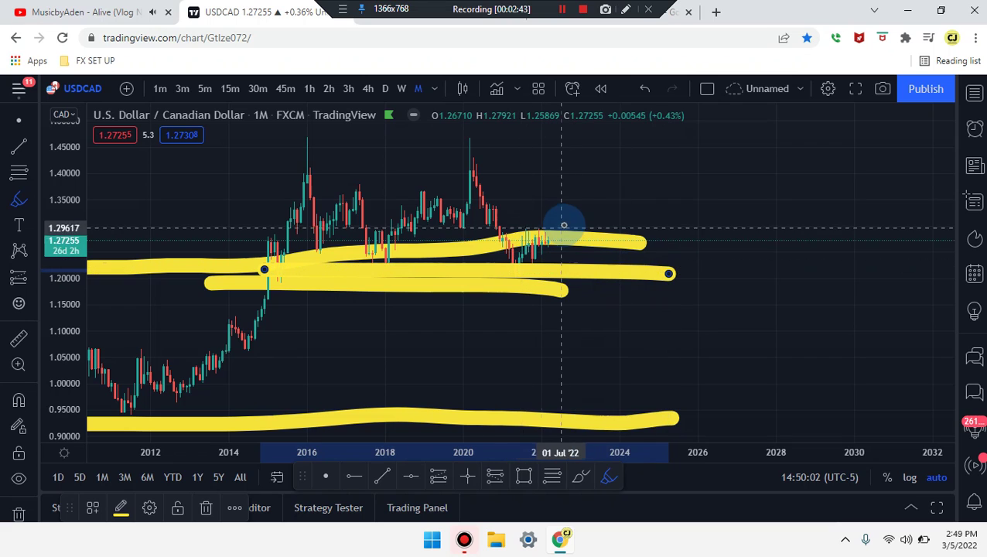
- Undo the last highlighted level and remove all drawings from the USDCAD monthly chart
{"action": "key", "text": "ctrl+z"}
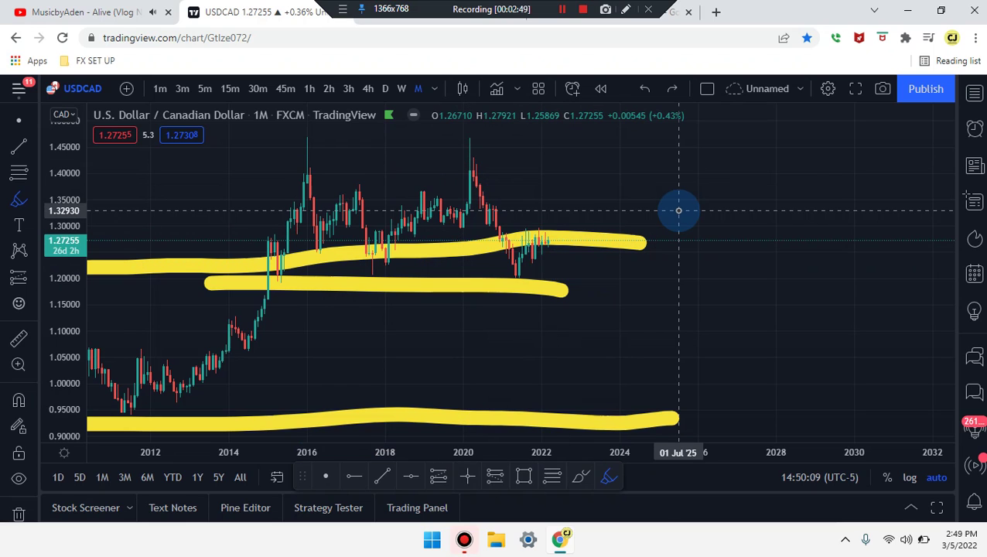
{"action": "right_click", "coordinate": [698, 230]}
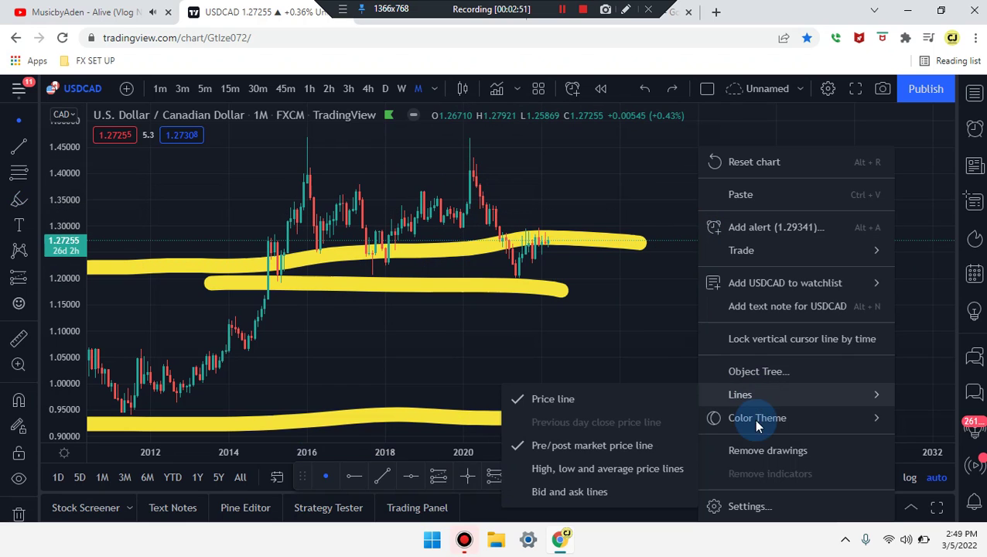
{"action": "left_click", "coordinate": [756, 449]}
{"action": "scroll", "coordinate": [541, 279], "scroll_direction": "up", "scroll_amount": 2}
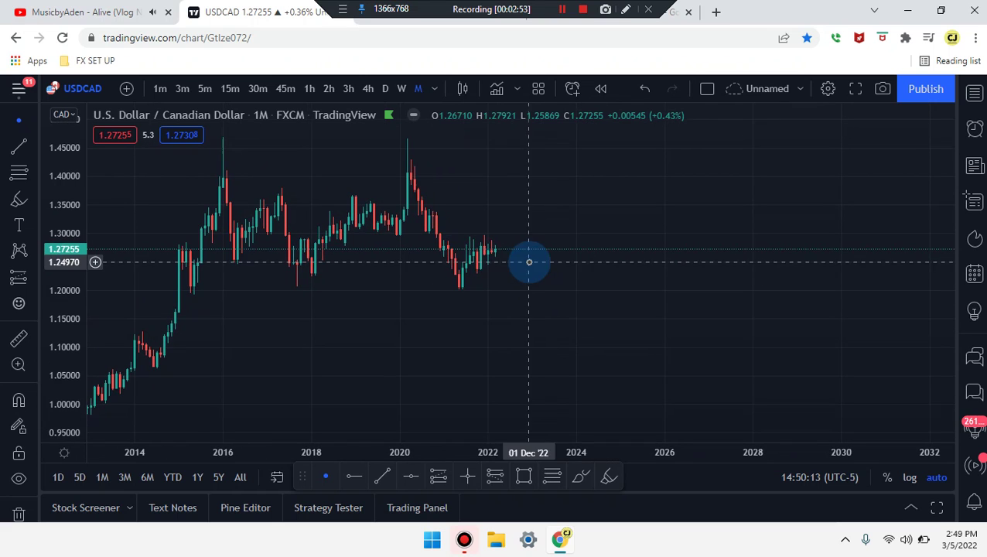
- Brush two horizontal levels across the recent price action to 2024, at about 1.40 and about 1.20
{"action": "mouse_move", "coordinate": [426, 171]}
{"action": "left_mouse_down"}
{"action": "mouse_move", "coordinate": [591, 174]}
{"action": "mouse_move", "coordinate": [446, 183]}
{"action": "left_mouse_up"}
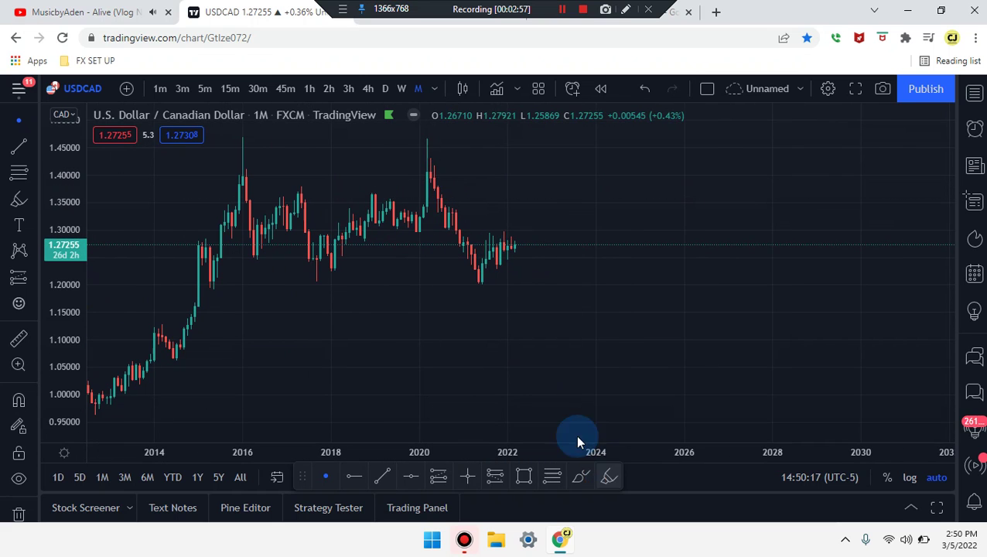
{"action": "left_click_drag", "start_coordinate": [577, 441], "coordinate": [475, 241]}
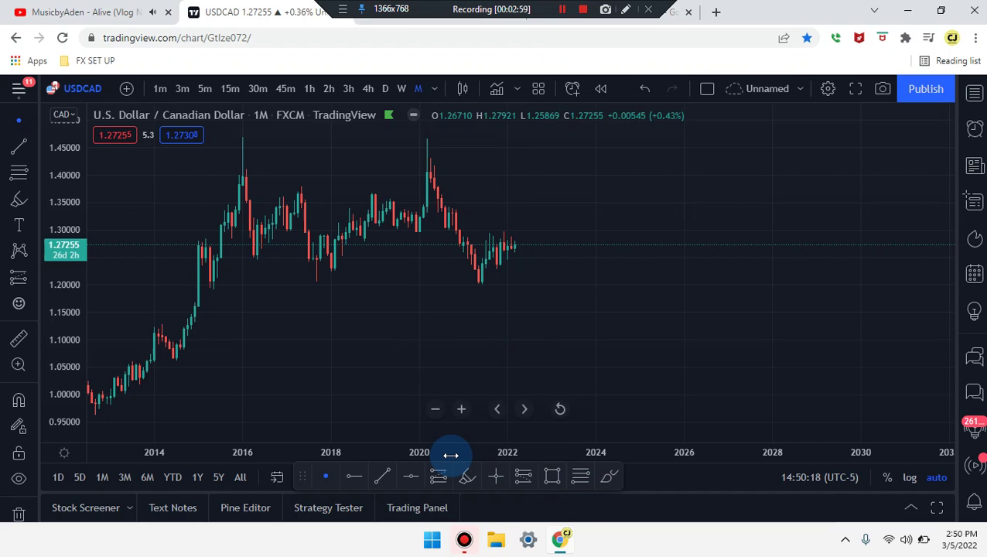
{"action": "left_click", "coordinate": [610, 479]}
{"action": "left_click_drag", "start_coordinate": [366, 167], "coordinate": [575, 178]}
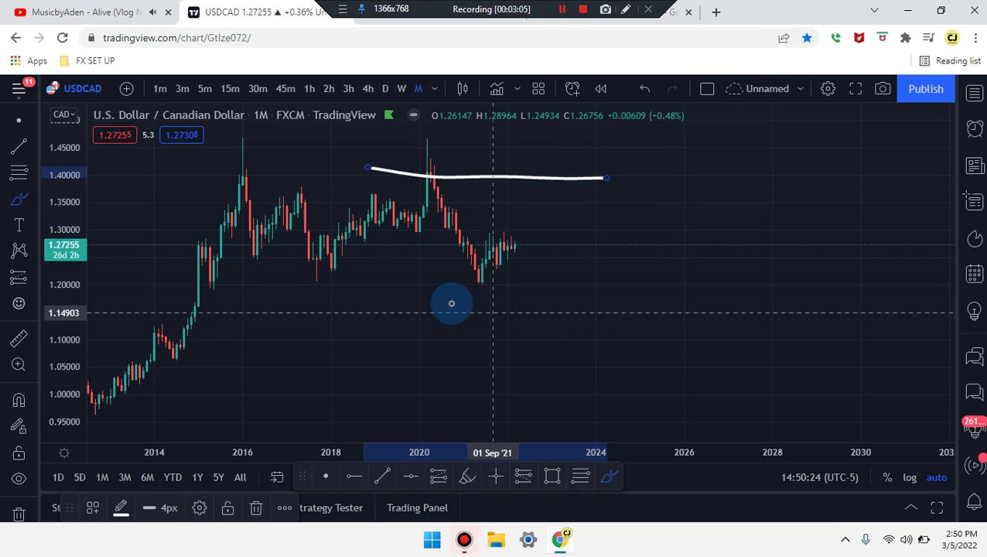
{"action": "left_click_drag", "start_coordinate": [399, 282], "coordinate": [616, 289]}
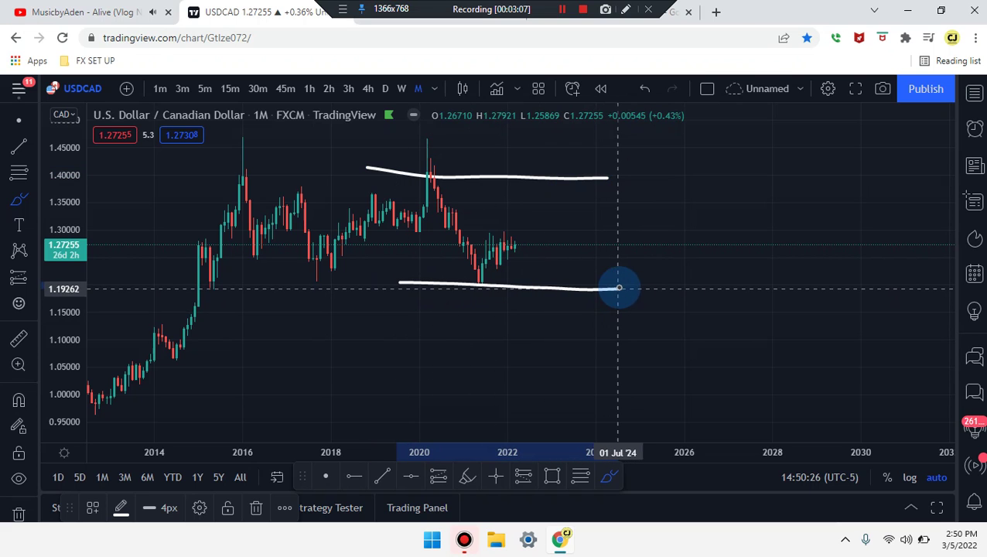
- Place a cross line near 1.30 and move it to 1.29699 at March 2016
{"action": "left_click", "coordinate": [493, 215]}
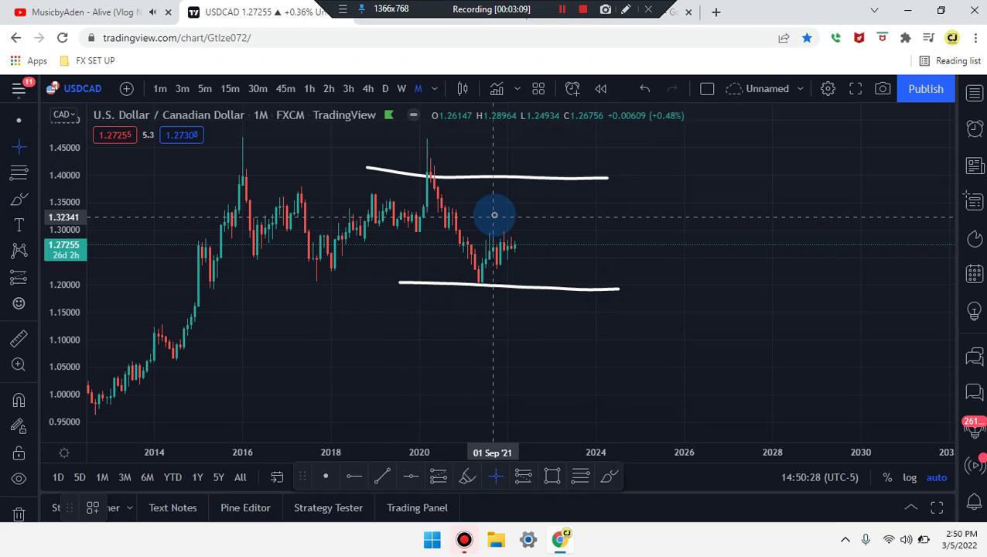
{"action": "left_click", "coordinate": [495, 230]}
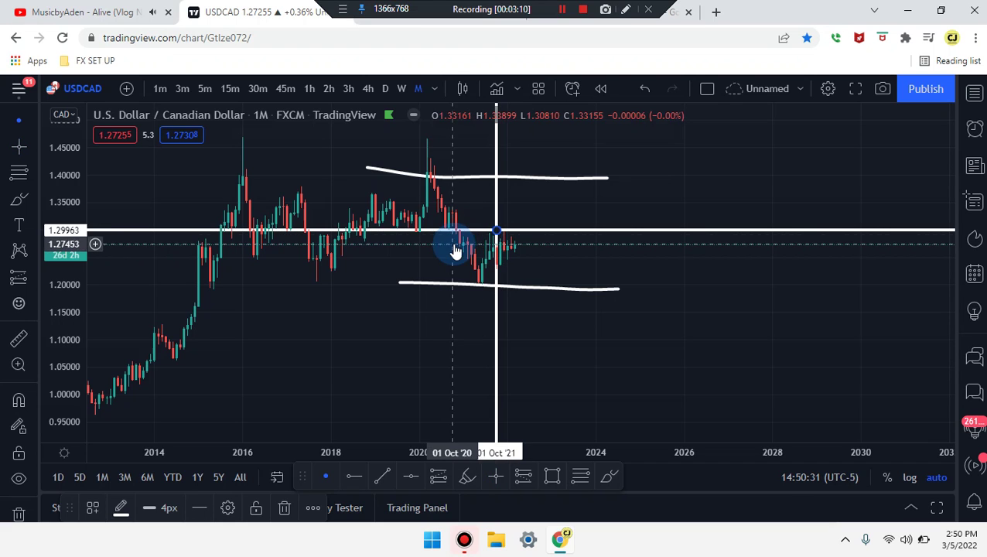
{"action": "mouse_move", "coordinate": [496, 237]}
{"action": "left_mouse_down"}
{"action": "mouse_move", "coordinate": [275, 247]}
{"action": "mouse_move", "coordinate": [249, 238]}
{"action": "left_mouse_up"}
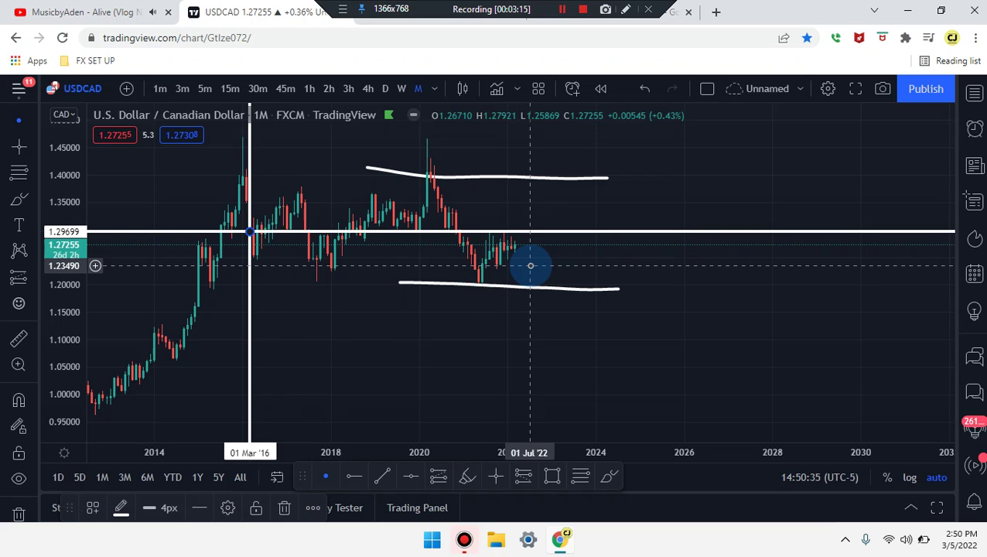
- Try brushing a rising line beneath the 2021 low, from about 1.19 to 1.23 at March 2022, and undo it
{"action": "scroll", "coordinate": [564, 307], "scroll_direction": "up", "scroll_amount": 1}
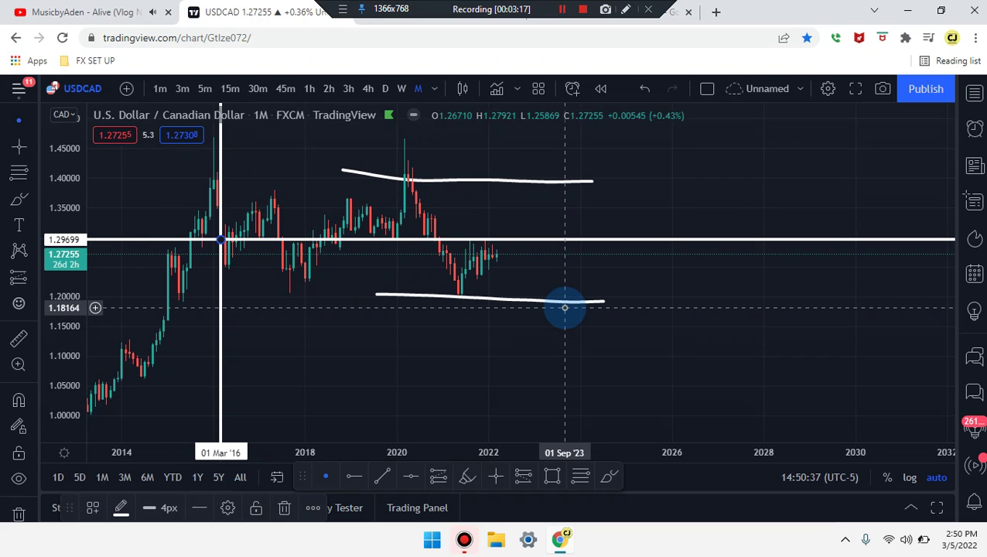
{"action": "scroll", "coordinate": [565, 308], "scroll_direction": "up", "scroll_amount": 5}
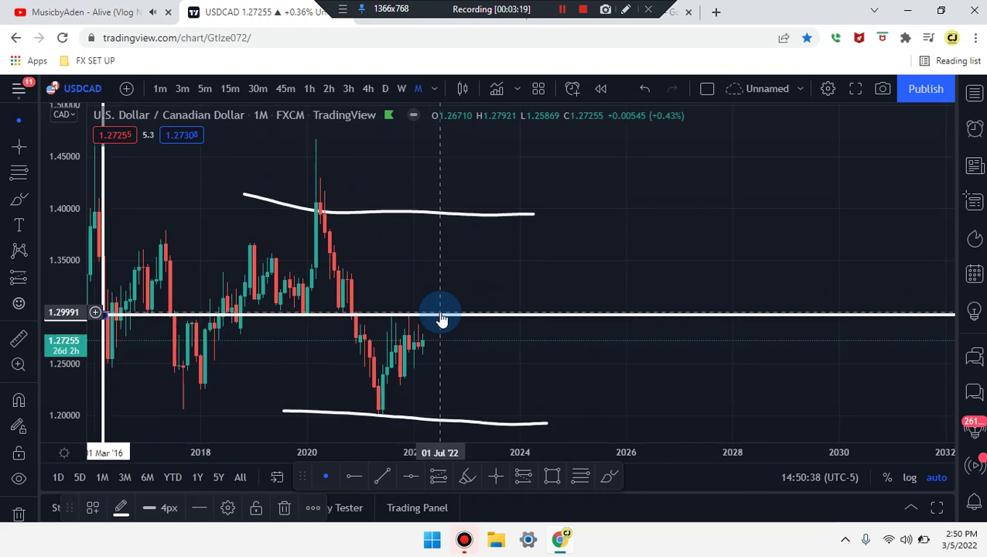
{"action": "scroll", "coordinate": [382, 320], "scroll_direction": "left", "scroll_amount": 6}
{"action": "scroll", "coordinate": [382, 320], "scroll_direction": "up", "scroll_amount": 5}
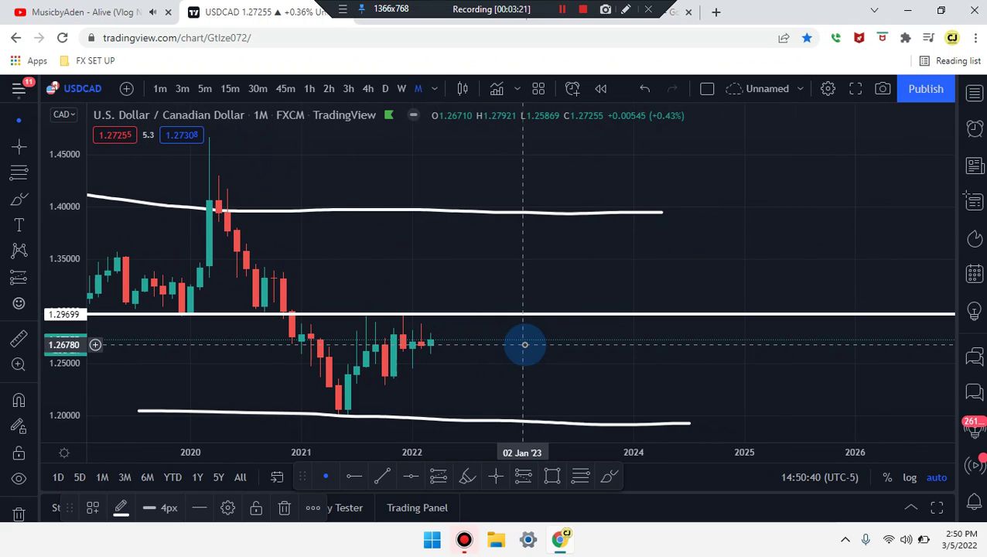
{"action": "left_click", "coordinate": [607, 480]}
{"action": "scroll", "coordinate": [474, 379], "scroll_direction": "left", "scroll_amount": 3}
{"action": "scroll", "coordinate": [478, 377], "scroll_direction": "right", "scroll_amount": 3}
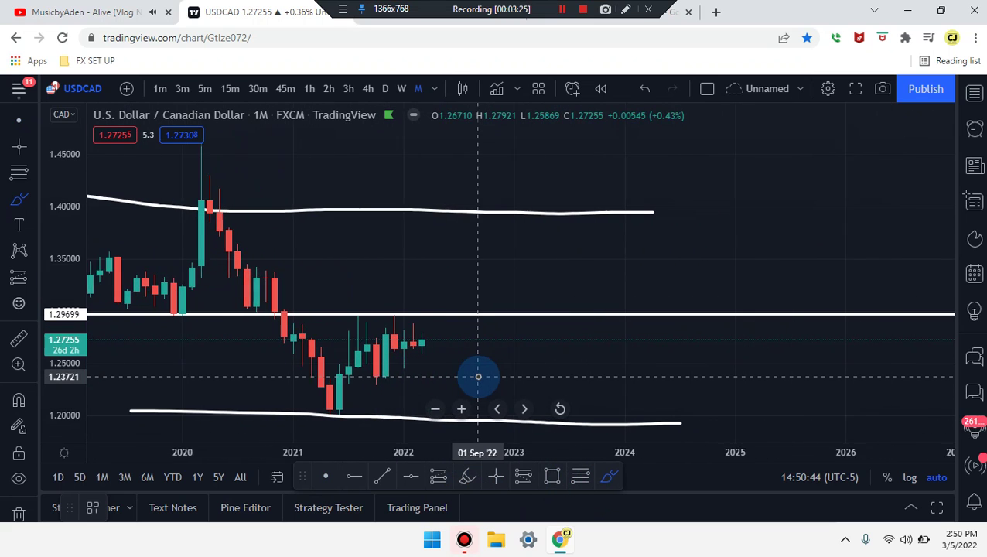
{"action": "scroll", "coordinate": [479, 377], "scroll_direction": "right", "scroll_amount": 1}
{"action": "left_click_drag", "start_coordinate": [311, 422], "coordinate": [410, 379]}
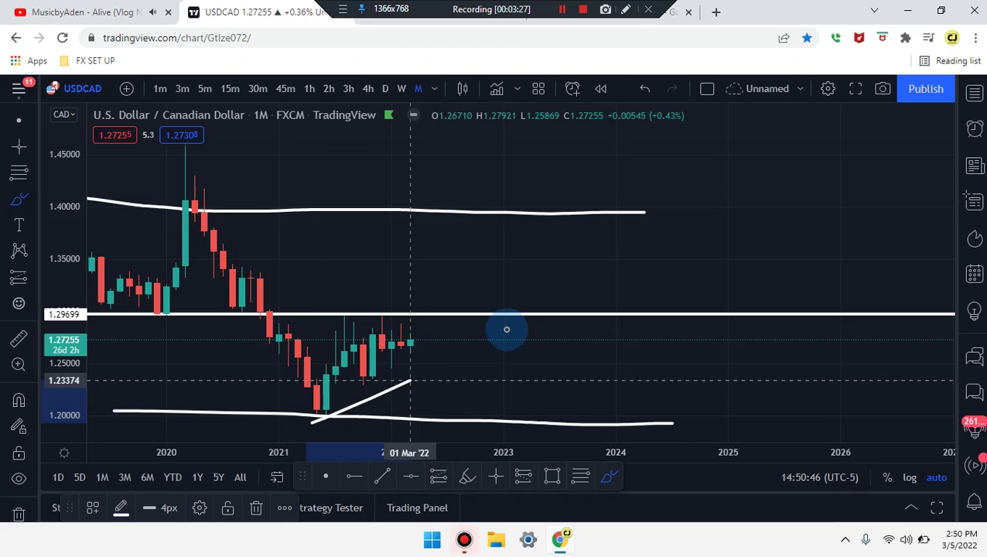
{"action": "key", "text": "ctrl+z"}
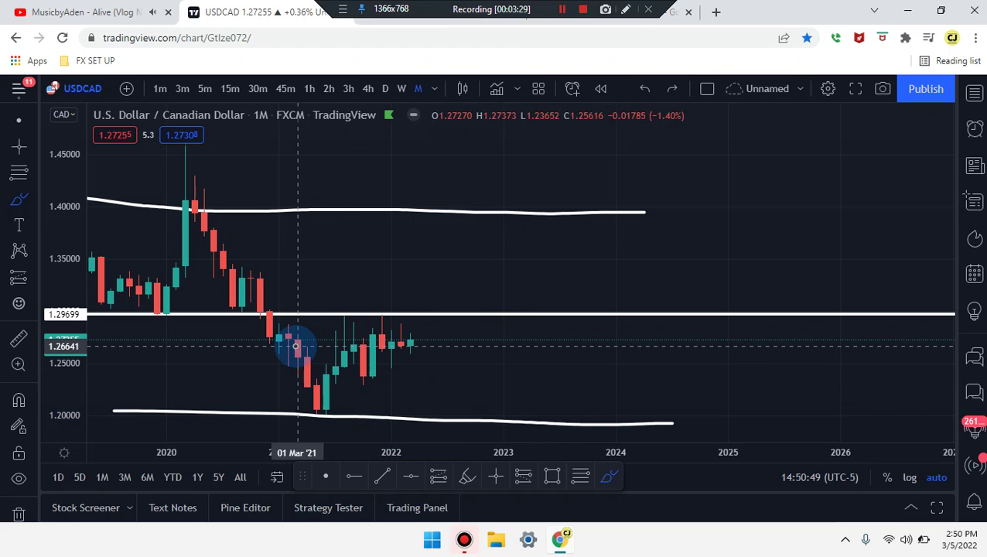
- Try tracing the swings from March 2021 to March 2022 and possible moves from the late-2021 high, and undo the strokes
{"action": "mouse_move", "coordinate": [296, 346]}
{"action": "left_mouse_down"}
{"action": "mouse_move", "coordinate": [322, 403]}
{"action": "mouse_move", "coordinate": [347, 333]}
{"action": "mouse_move", "coordinate": [370, 374]}
{"action": "left_mouse_up"}
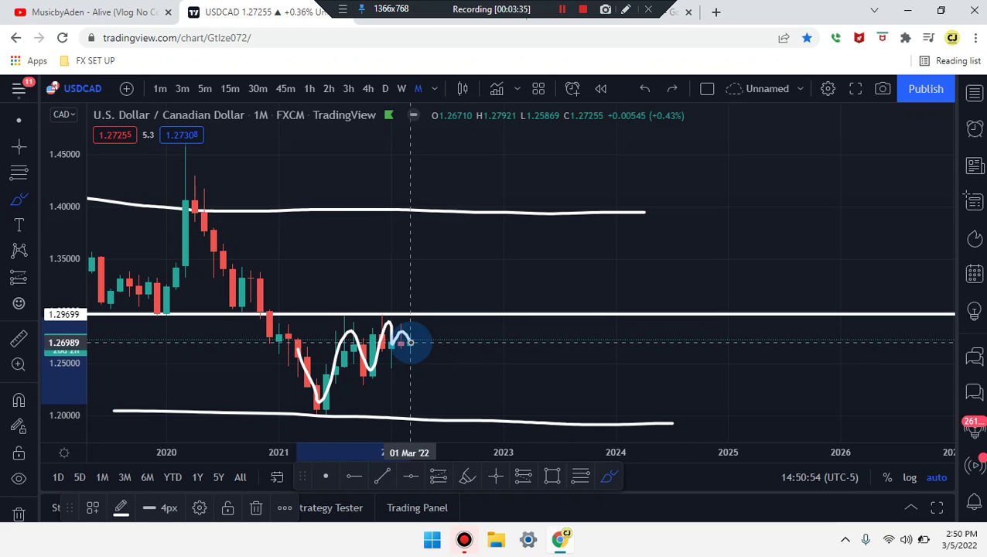
{"action": "key", "text": "ctrl+z"}
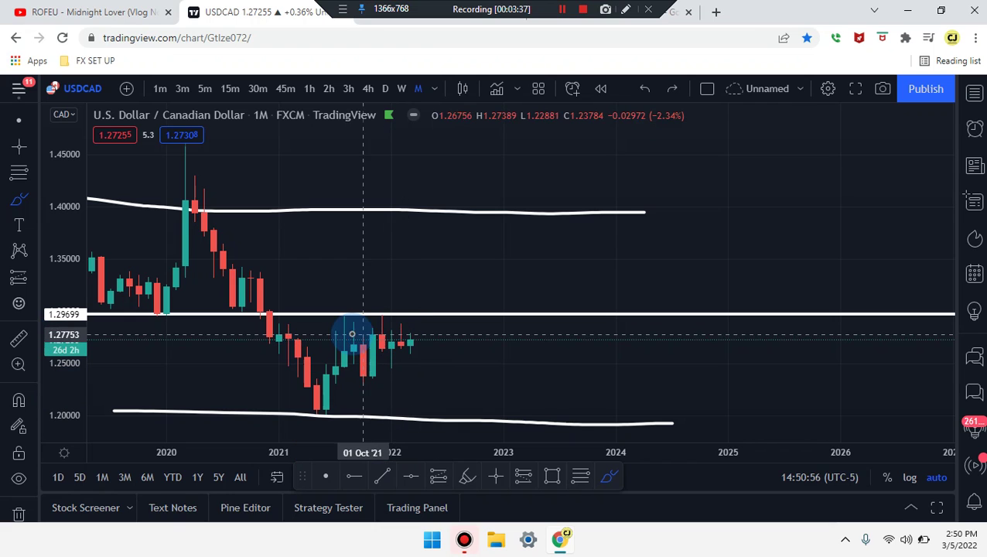
{"action": "left_click_drag", "start_coordinate": [373, 318], "coordinate": [457, 341]}
{"action": "mouse_move", "coordinate": [376, 320]}
{"action": "left_mouse_down"}
{"action": "mouse_move", "coordinate": [410, 341]}
{"action": "mouse_move", "coordinate": [426, 293]}
{"action": "mouse_move", "coordinate": [456, 376]}
{"action": "mouse_move", "coordinate": [426, 335]}
{"action": "mouse_move", "coordinate": [446, 436]}
{"action": "left_mouse_up"}
{"action": "key", "text": "ctrl+z"}
{"action": "key", "text": "ctrl+z"}
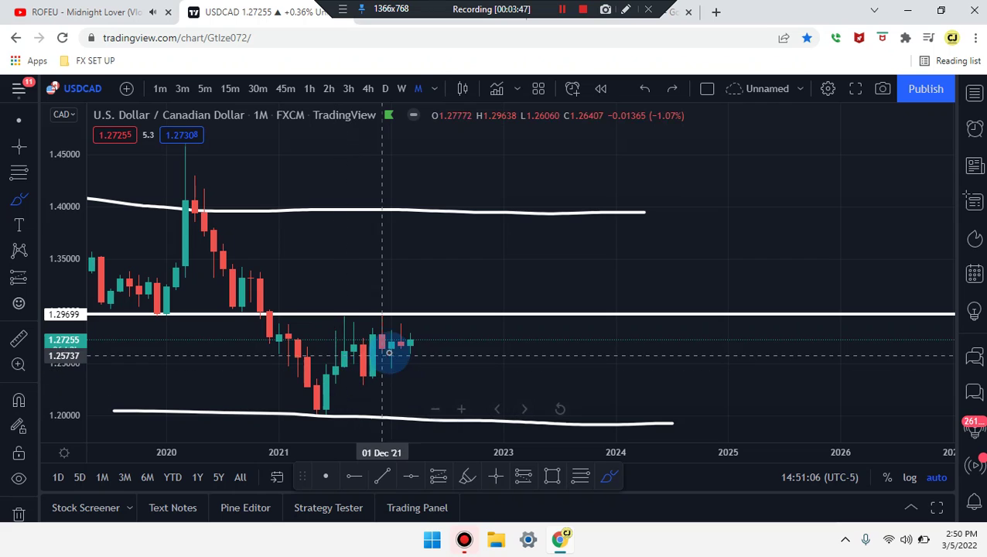
- Try tracing the double top since mid-2021 with a projected drop to about 1.22 and a level across its highs; undo the strokes
{"action": "mouse_move", "coordinate": [325, 363]}
{"action": "left_mouse_down"}
{"action": "mouse_move", "coordinate": [349, 317]}
{"action": "mouse_move", "coordinate": [366, 375]}
{"action": "mouse_move", "coordinate": [389, 321]}
{"action": "left_mouse_up"}
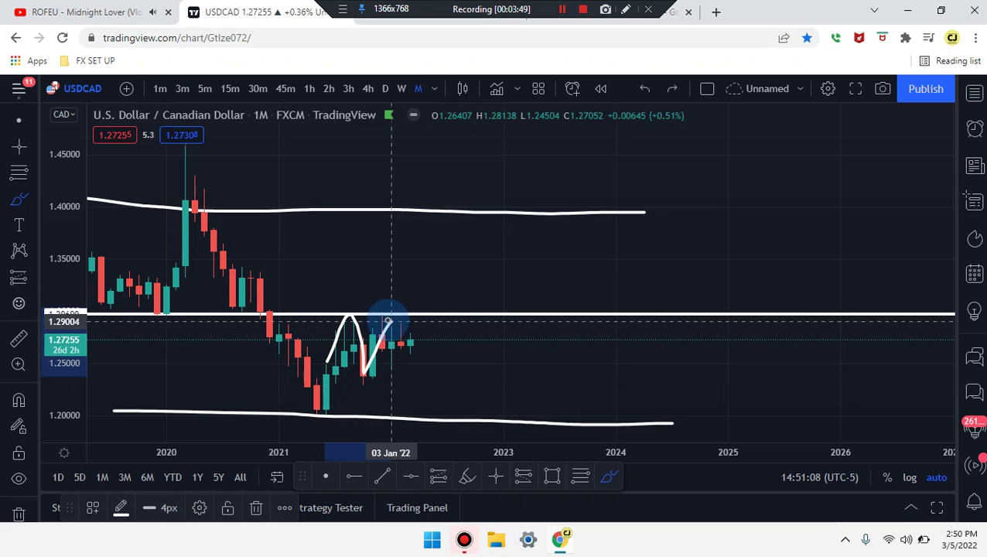
{"action": "mouse_move", "coordinate": [393, 358]}
{"action": "left_mouse_down"}
{"action": "mouse_move", "coordinate": [401, 337]}
{"action": "mouse_move", "coordinate": [429, 392]}
{"action": "left_mouse_up"}
{"action": "left_click_drag", "start_coordinate": [329, 317], "coordinate": [447, 314]}
{"action": "key", "text": "ctrl+z"}
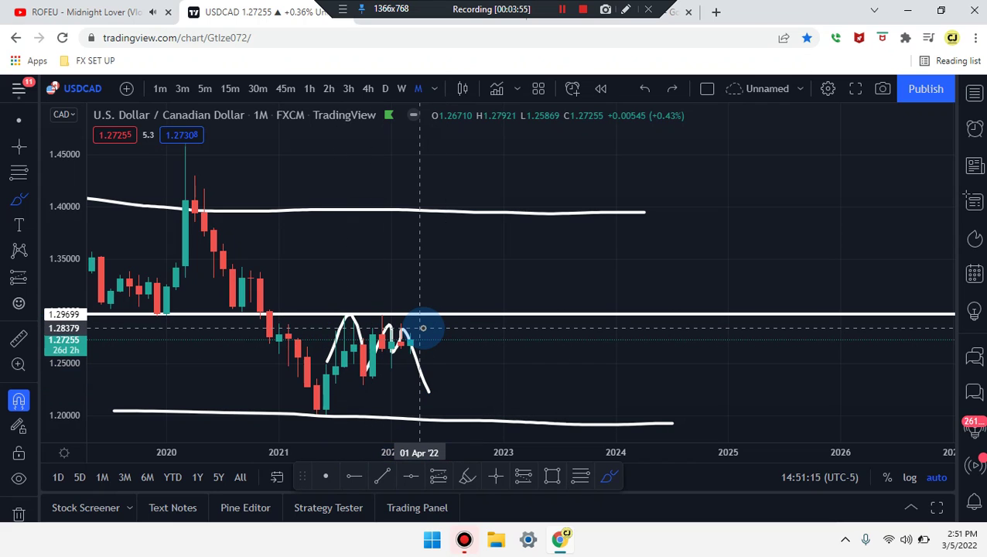
- Try brushing short horizontal levels through the recent candles at about 1.27 and 1.25, and undo them
{"action": "left_click_drag", "start_coordinate": [382, 339], "coordinate": [486, 341]}
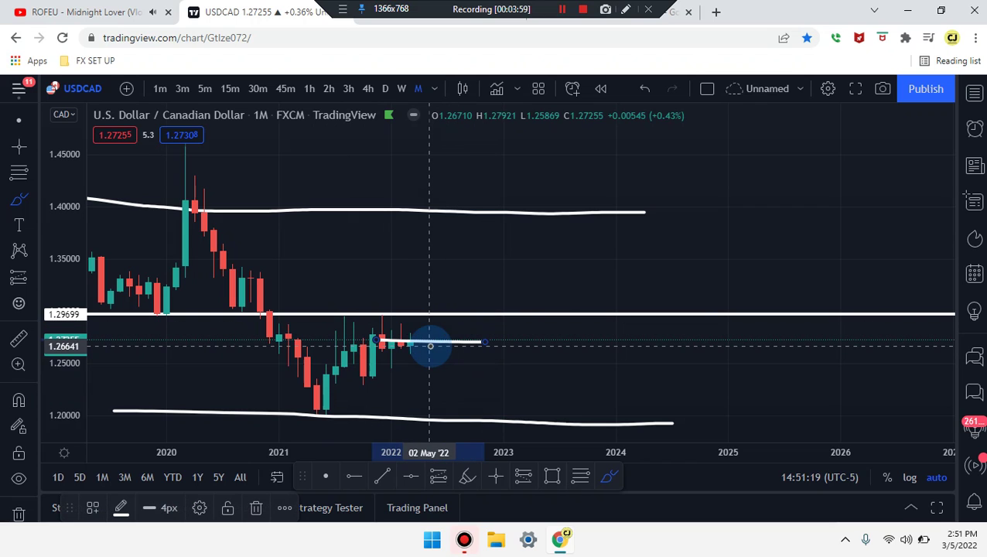
{"action": "key", "text": "ctrl+z"}
{"action": "left_click_drag", "start_coordinate": [338, 367], "coordinate": [624, 367]}
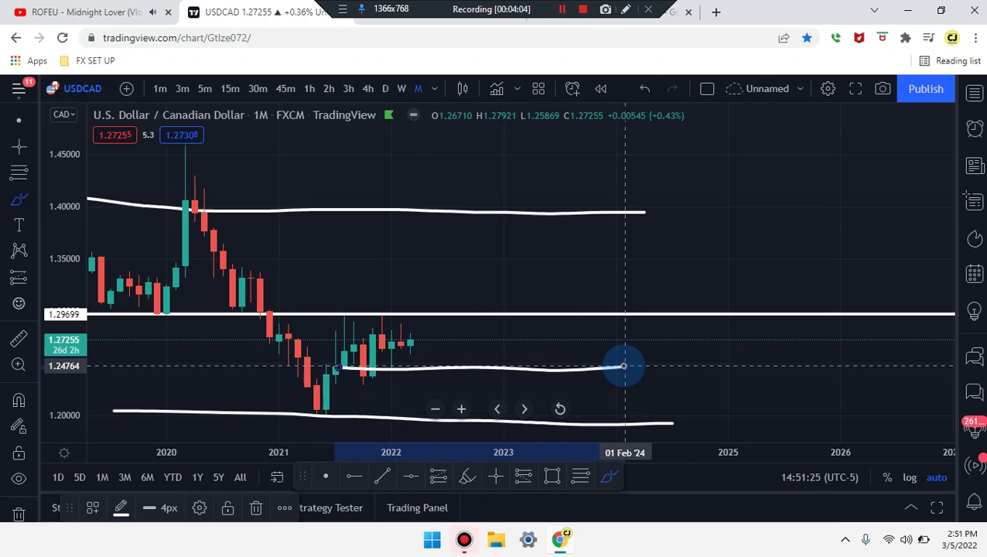
{"action": "left_click_drag", "start_coordinate": [624, 366], "coordinate": [587, 361]}
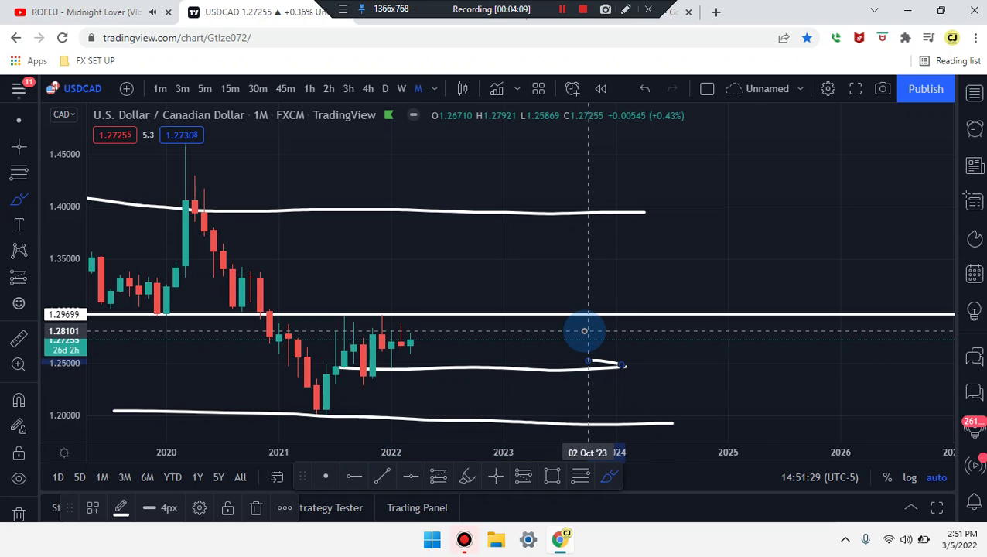
{"action": "key", "text": "ctrl+z"}
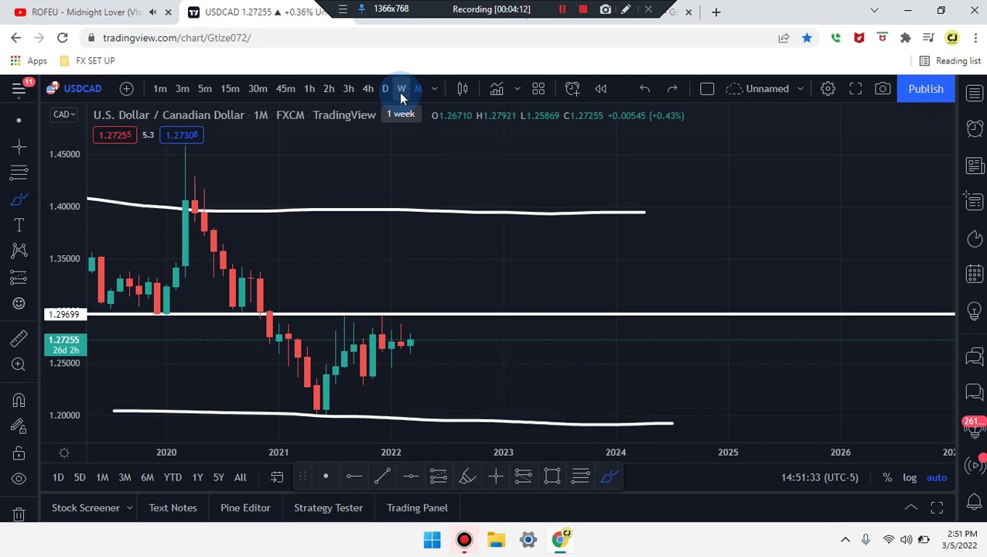
- Switch the USDCAD chart to the weekly timeframe, undo a stray brush stroke and fit the price scale around the 2021–2022 candles
{"action": "left_click", "coordinate": [400, 90]}
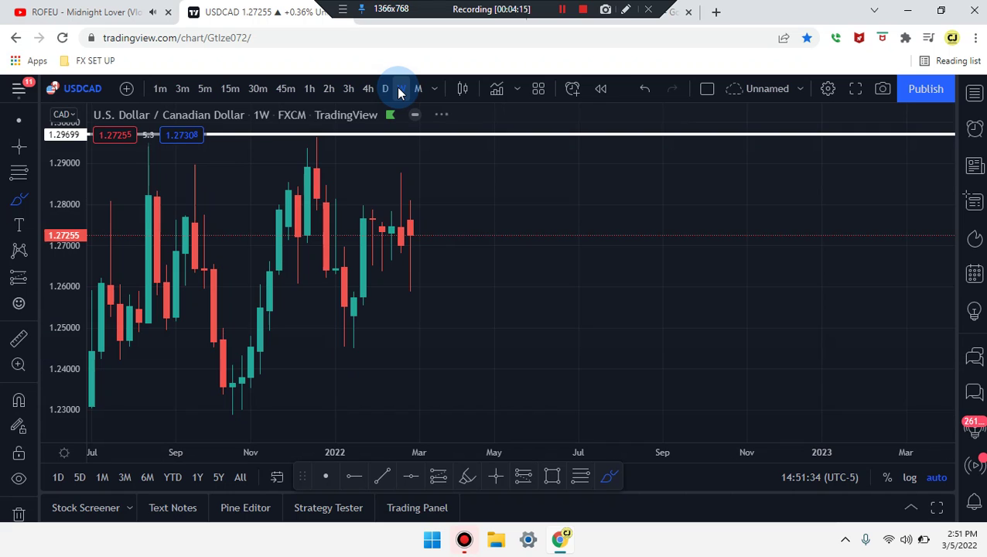
{"action": "scroll", "coordinate": [619, 192], "scroll_direction": "up", "scroll_amount": 5}
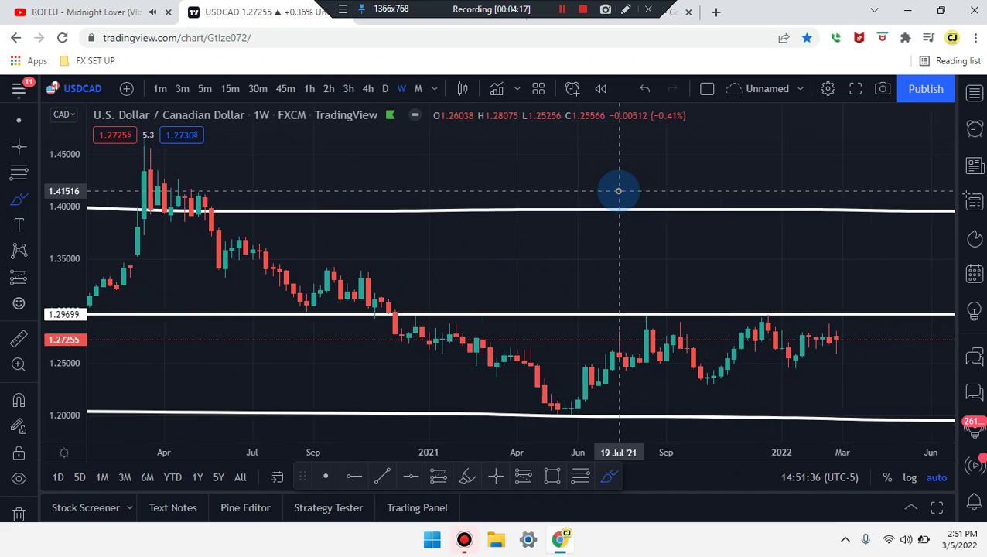
{"action": "scroll", "coordinate": [625, 399], "scroll_direction": "up", "scroll_amount": 2}
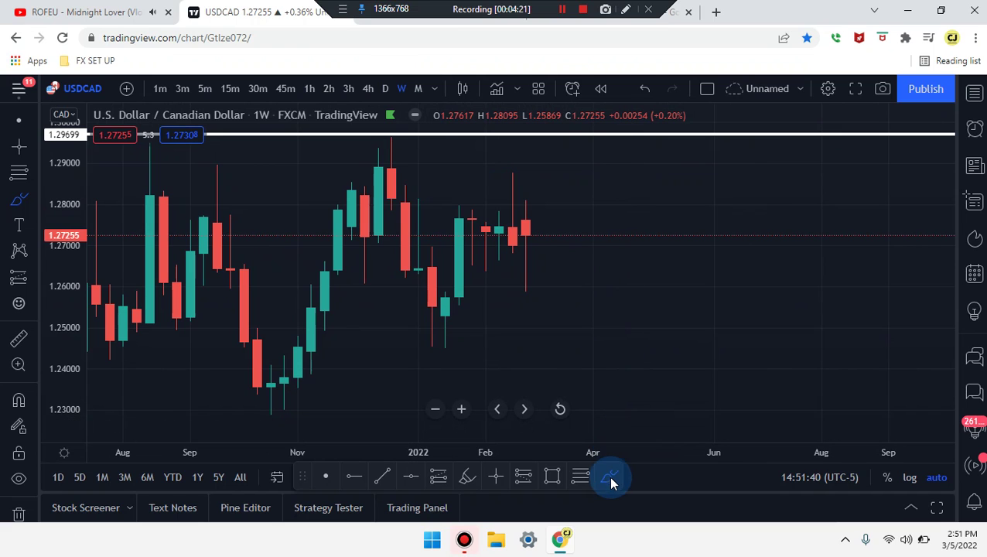
{"action": "mouse_move", "coordinate": [575, 278]}
{"action": "left_mouse_down"}
{"action": "mouse_move", "coordinate": [499, 284]}
{"action": "mouse_move", "coordinate": [566, 179]}
{"action": "mouse_move", "coordinate": [584, 271]}
{"action": "left_mouse_up"}
{"action": "key", "text": "ctrl+z"}
{"action": "scroll", "coordinate": [573, 269], "scroll_direction": "down", "scroll_amount": 3}
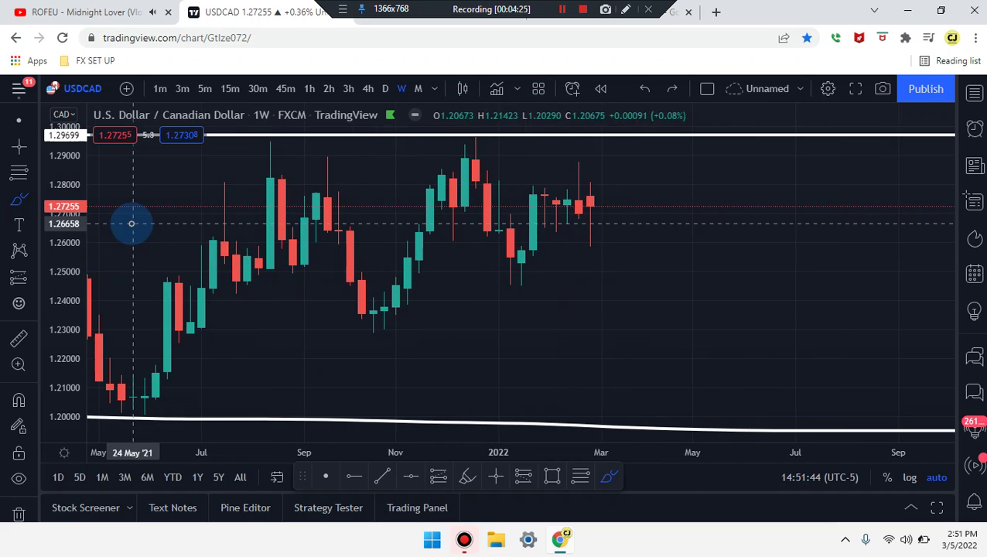
{"action": "left_click", "coordinate": [21, 128]}
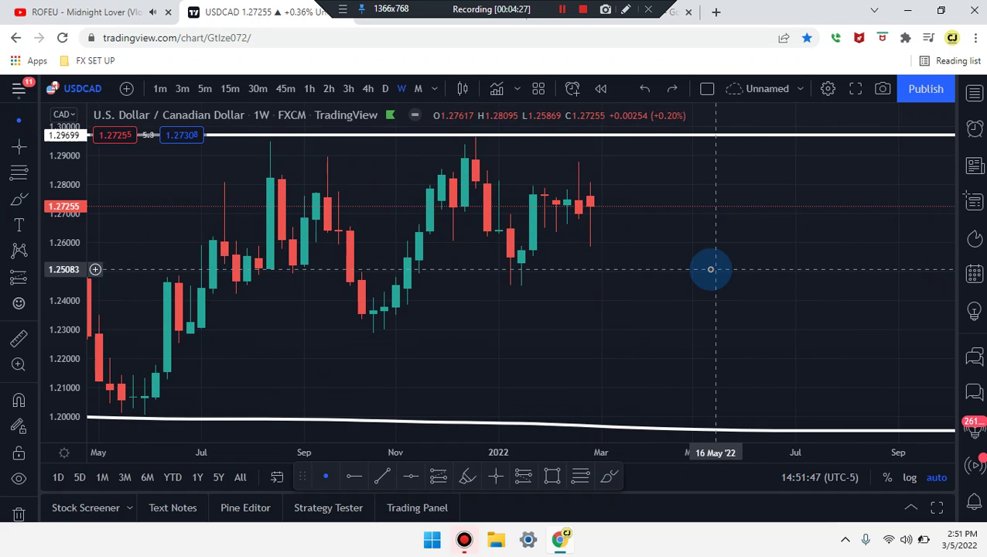
{"action": "left_click_drag", "start_coordinate": [713, 268], "coordinate": [736, 359]}
{"action": "left_click_drag", "start_coordinate": [67, 258], "coordinate": [67, 275]}
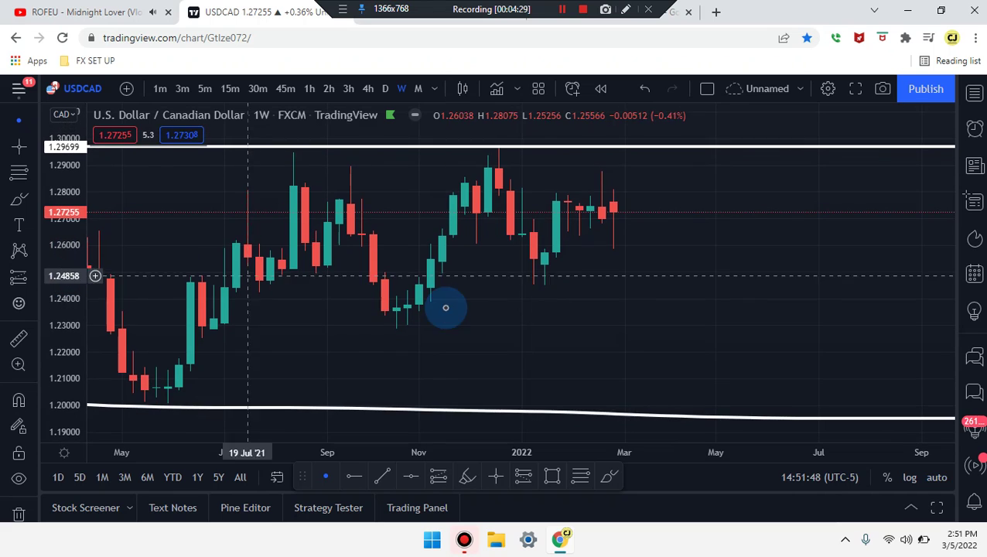
{"action": "left_click_drag", "start_coordinate": [615, 338], "coordinate": [628, 368]}
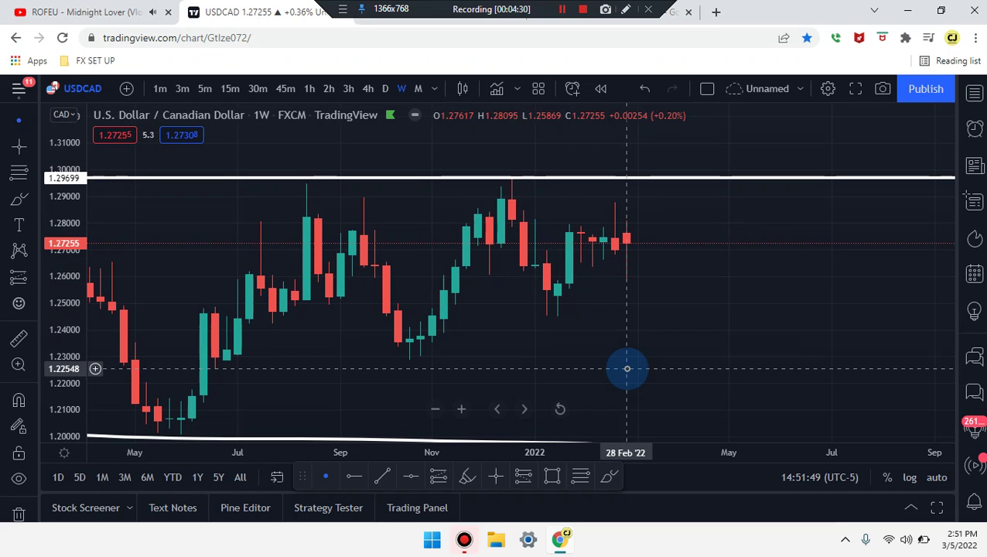
- Try brushing a line along the highs at about 1.29 from August 2021 to May 2022, and undo it
{"action": "left_click", "coordinate": [609, 480]}
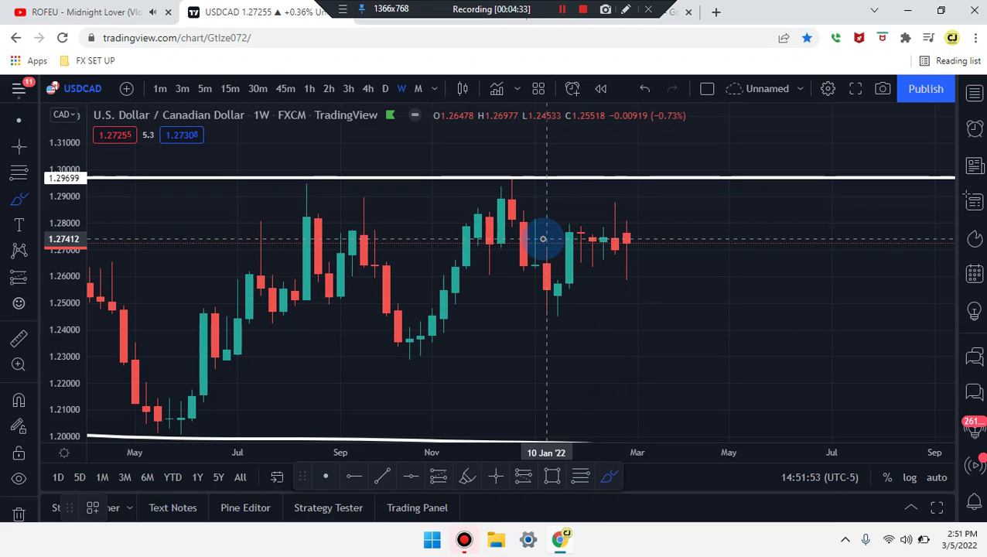
{"action": "left_click_drag", "start_coordinate": [308, 197], "coordinate": [751, 211]}
{"action": "key", "text": "ctrl+z"}
{"action": "scroll", "coordinate": [459, 288], "scroll_direction": "down", "scroll_amount": 1}
{"action": "scroll", "coordinate": [458, 287], "scroll_direction": "down", "scroll_amount": 1}
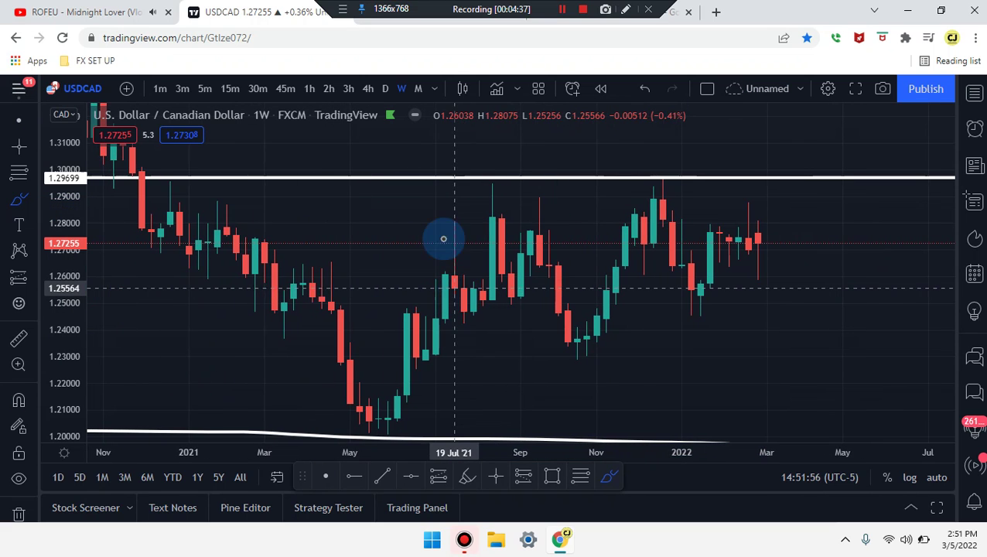
- Circle the three weekly tops near the 1.29699 line: August–September 2021, December 2021 and February 2022
{"action": "mouse_move", "coordinate": [464, 206]}
{"action": "left_mouse_down"}
{"action": "mouse_move", "coordinate": [572, 172]}
{"action": "mouse_move", "coordinate": [480, 214]}
{"action": "mouse_move", "coordinate": [587, 167]}
{"action": "left_mouse_up"}
{"action": "mouse_move", "coordinate": [634, 191]}
{"action": "left_mouse_down"}
{"action": "mouse_move", "coordinate": [683, 220]}
{"action": "mouse_move", "coordinate": [645, 200]}
{"action": "left_mouse_up"}
{"action": "left_click_drag", "start_coordinate": [701, 221], "coordinate": [787, 226]}
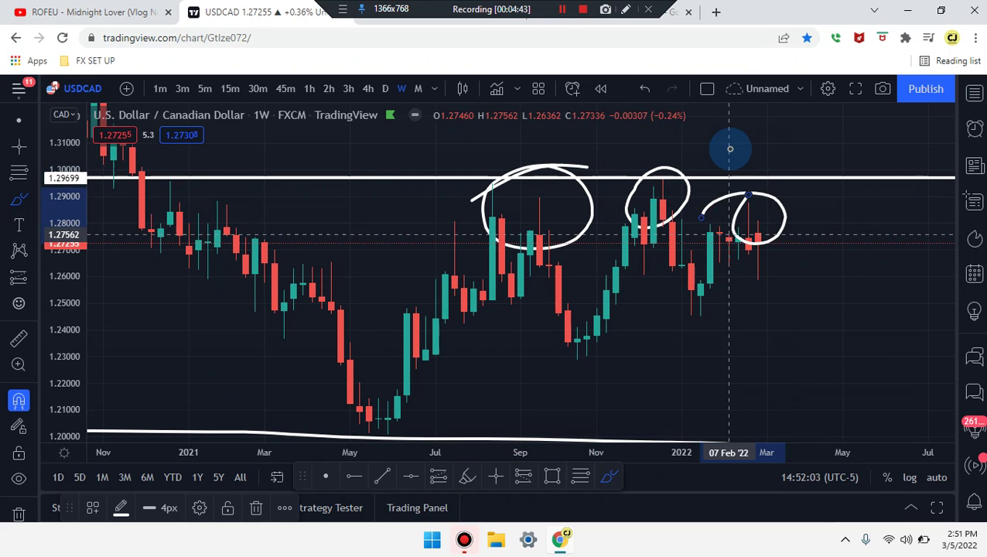
- Undo the circles around the weekly tops, and brush a triple-top wave falling to about 1.22 by May 2022 with a line across its peaks
{"action": "key", "text": "ctrl+z"}
{"action": "key", "text": "ctrl+z"}
{"action": "mouse_move", "coordinate": [473, 301]}
{"action": "left_mouse_down"}
{"action": "mouse_move", "coordinate": [522, 189]}
{"action": "mouse_move", "coordinate": [577, 323]}
{"action": "mouse_move", "coordinate": [638, 192]}
{"action": "mouse_move", "coordinate": [692, 293]}
{"action": "mouse_move", "coordinate": [745, 200]}
{"action": "mouse_move", "coordinate": [842, 389]}
{"action": "left_mouse_up"}
{"action": "left_click_drag", "start_coordinate": [456, 242], "coordinate": [748, 216]}
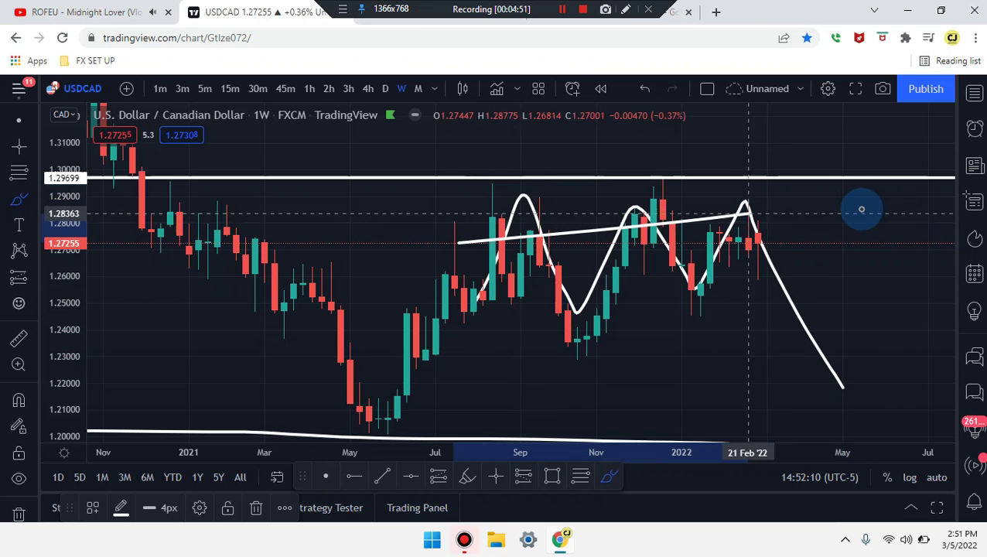
- Try brushing marks around the August 2021 candles, and undo all the weekly wave and line strokes
{"action": "mouse_move", "coordinate": [466, 207]}
{"action": "left_mouse_down"}
{"action": "mouse_move", "coordinate": [749, 198]}
{"action": "mouse_move", "coordinate": [557, 222]}
{"action": "left_mouse_up"}
{"action": "key", "text": "ctrl+z"}
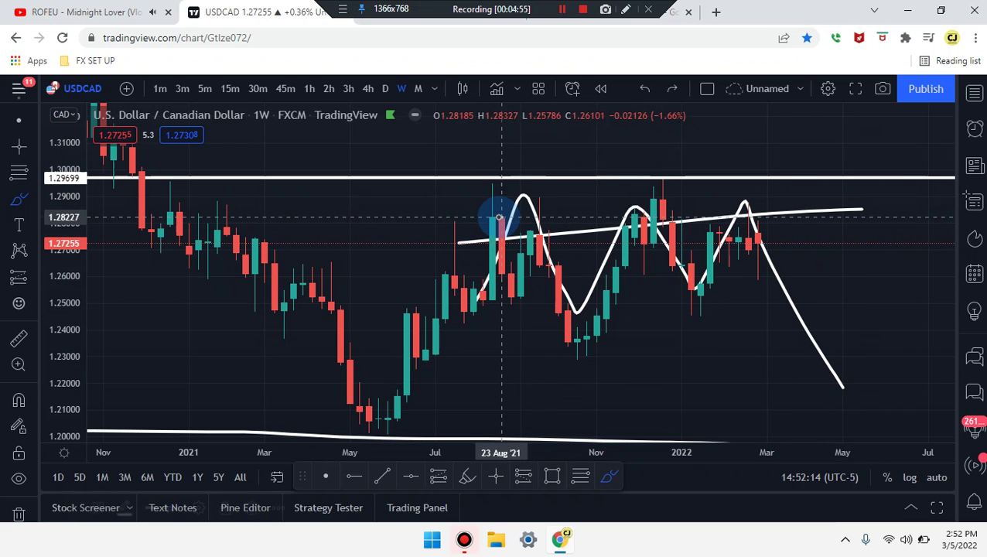
{"action": "left_click_drag", "start_coordinate": [468, 210], "coordinate": [434, 244]}
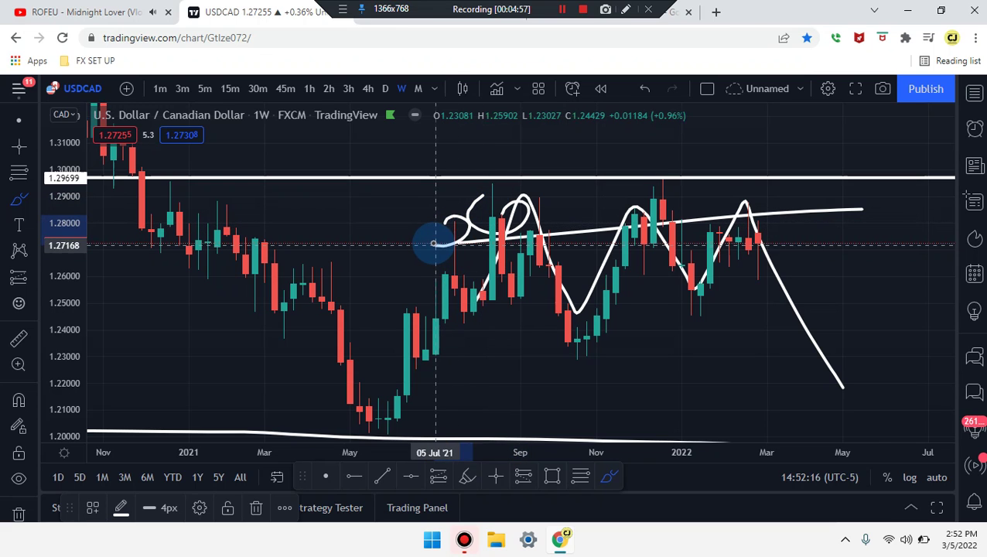
{"action": "key", "text": "ctrl+z"}
{"action": "key", "text": "ctrl+z"}
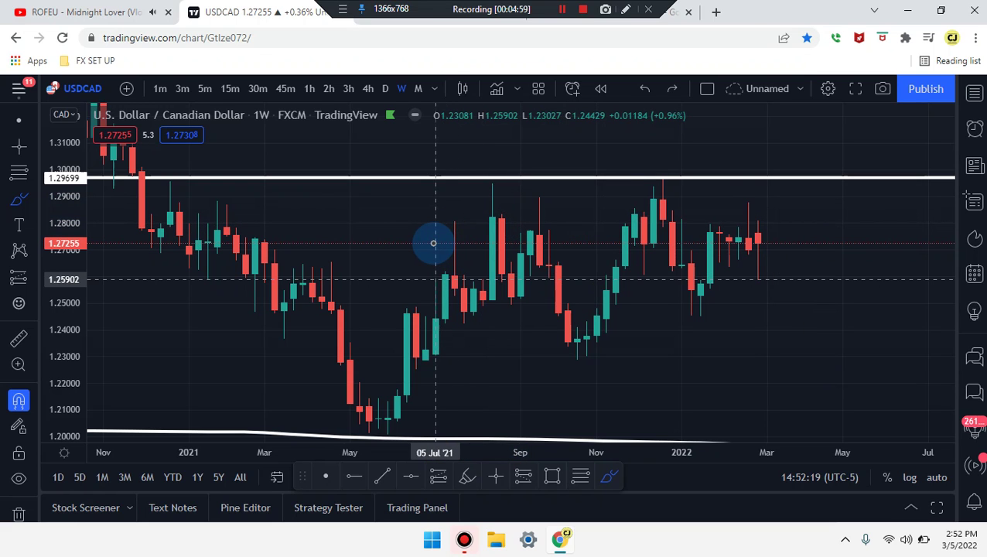
- Try brushing arcs over the weekly tops, a line at about 1.29 and falling strokes near the latest candles, and undo them
{"action": "mouse_move", "coordinate": [444, 243]}
{"action": "left_mouse_down"}
{"action": "mouse_move", "coordinate": [493, 197]}
{"action": "mouse_move", "coordinate": [558, 209]}
{"action": "mouse_move", "coordinate": [749, 193]}
{"action": "left_mouse_up"}
{"action": "left_click_drag", "start_coordinate": [422, 207], "coordinate": [814, 195]}
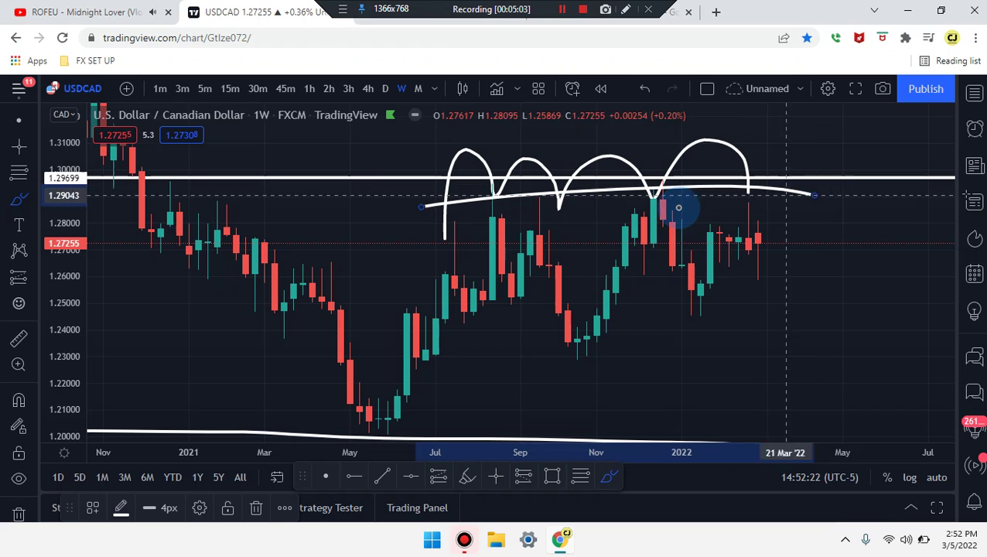
{"action": "left_click_drag", "start_coordinate": [725, 196], "coordinate": [829, 316]}
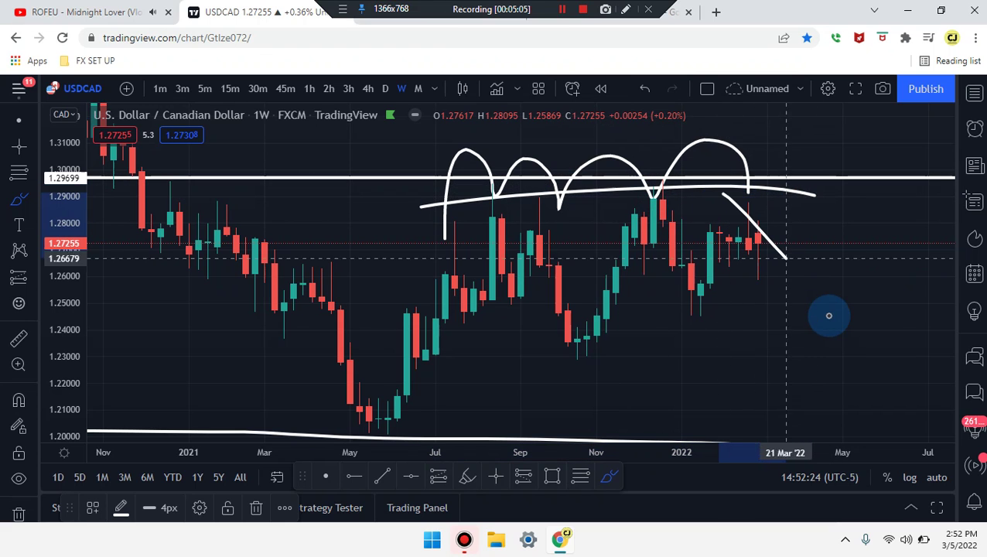
{"action": "key", "text": "ctrl+z"}
{"action": "key", "text": "ctrl+z"}
{"action": "key", "text": "ctrl+z"}
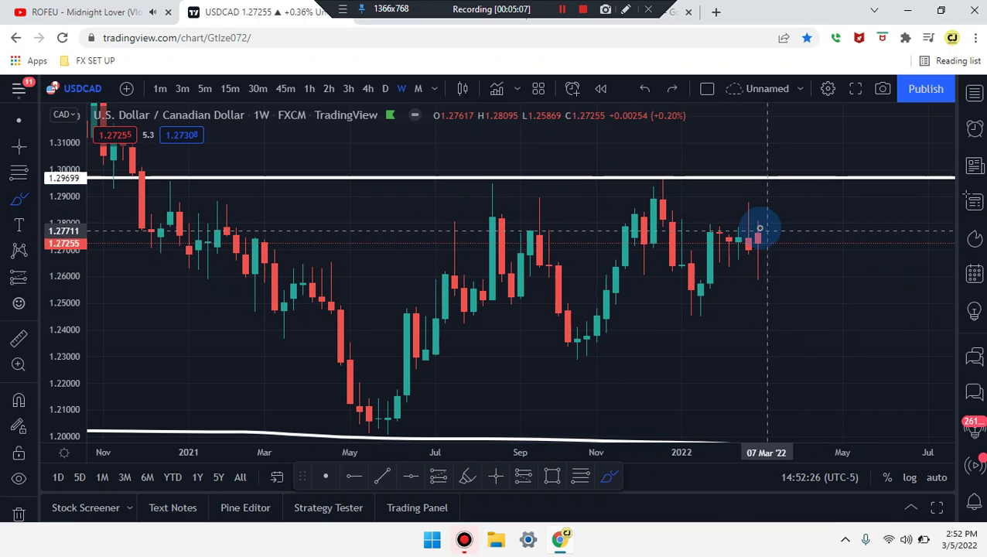
{"action": "left_click_drag", "start_coordinate": [747, 236], "coordinate": [758, 282]}
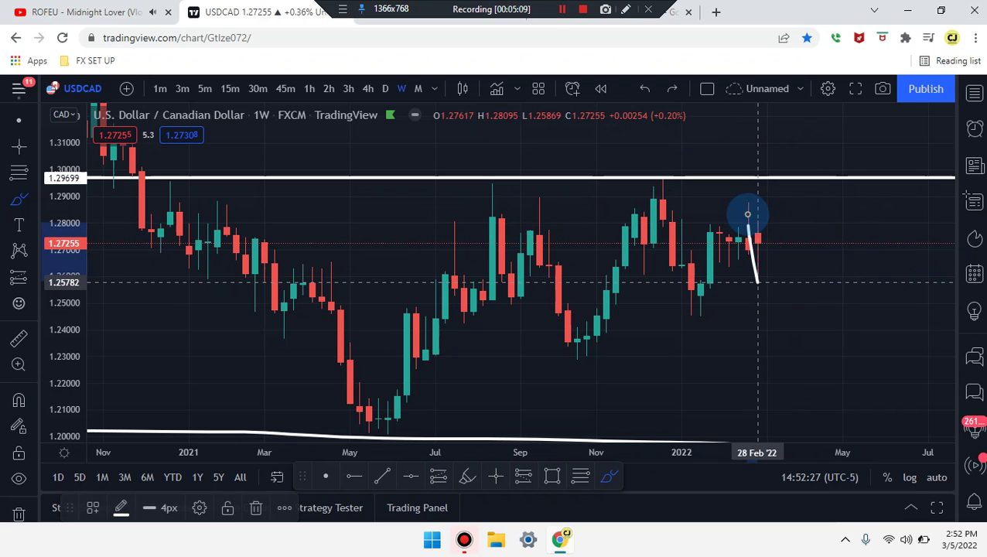
{"action": "key", "text": "ctrl+z"}
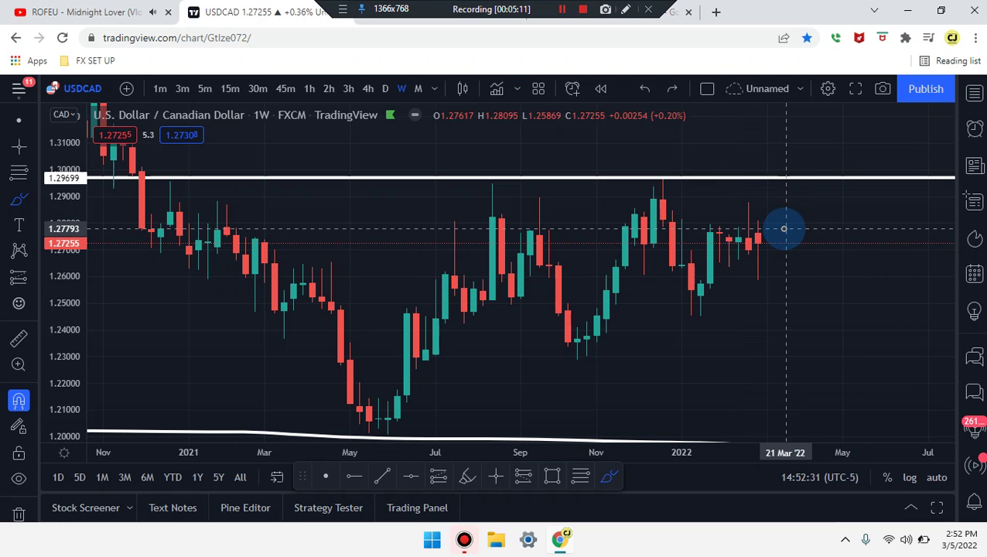
- Switch the USDCAD chart to the daily timeframe, try brushing a rising line from the 3 March low to about 1.30, and undo it
{"action": "left_click", "coordinate": [377, 92]}
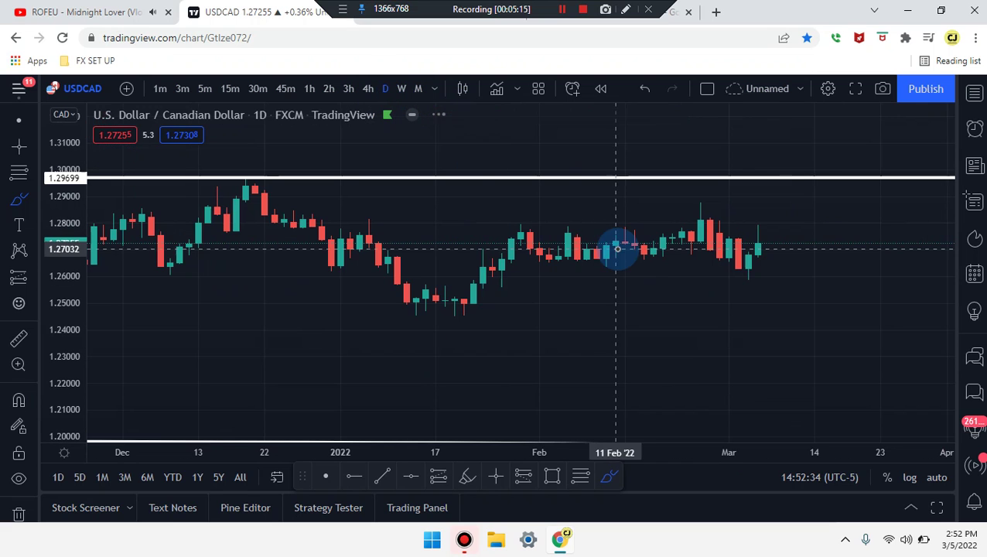
{"action": "scroll", "coordinate": [618, 249], "scroll_direction": "up", "scroll_amount": 1}
{"action": "left_click_drag", "start_coordinate": [516, 298], "coordinate": [516, 298]}
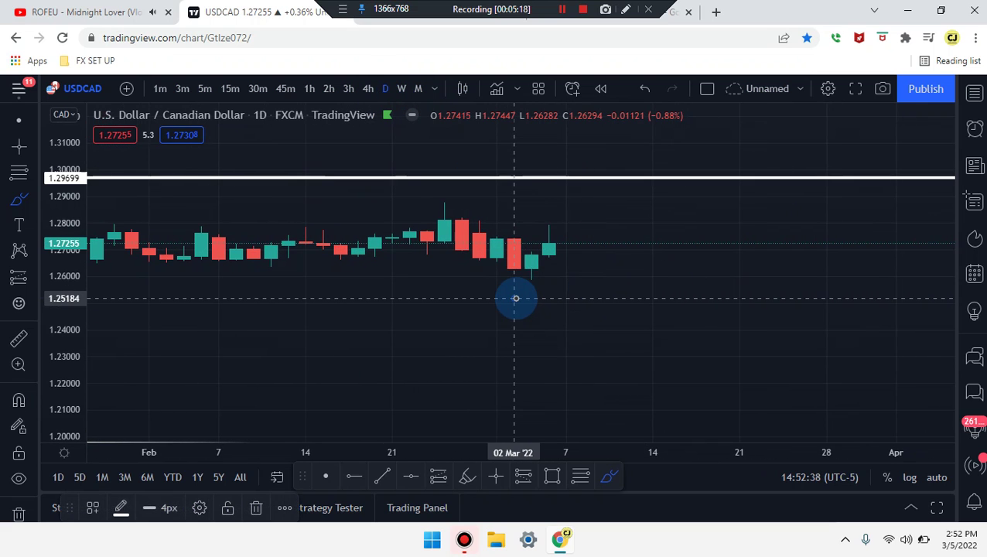
{"action": "left_click_drag", "start_coordinate": [532, 280], "coordinate": [657, 169]}
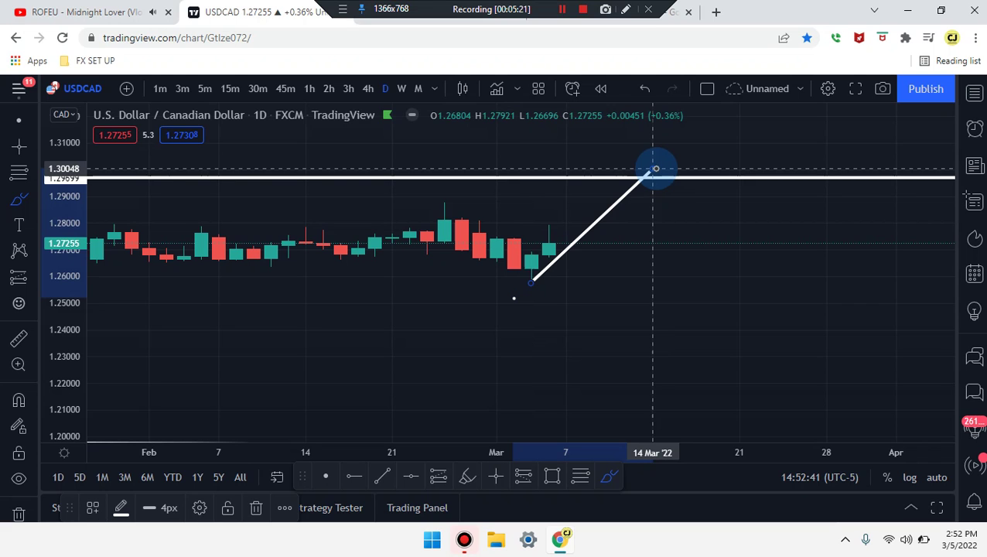
{"action": "key", "text": "ctrl+z"}
- Brush a small loop beside the latest daily candle and a short line at about 1.28 from the late-February high
{"action": "scroll", "coordinate": [541, 286], "scroll_direction": "down", "scroll_amount": 2}
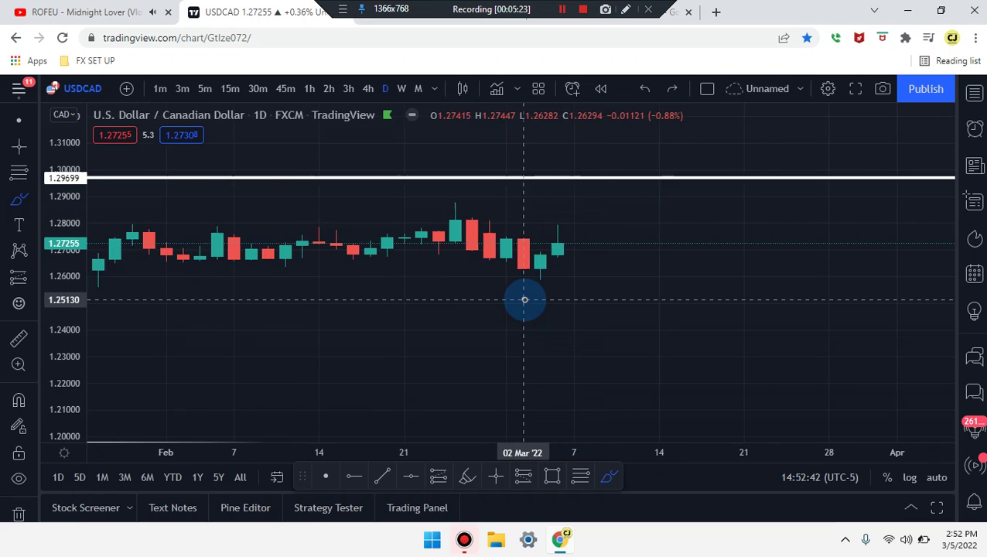
{"action": "scroll", "coordinate": [525, 300], "scroll_direction": "down", "scroll_amount": 5}
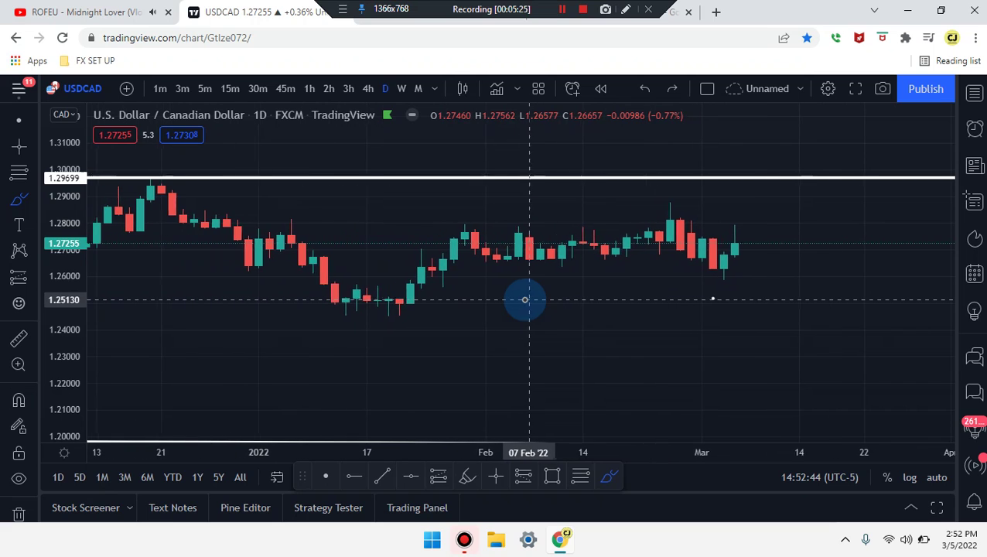
{"action": "scroll", "coordinate": [524, 299], "scroll_direction": "down", "scroll_amount": 2}
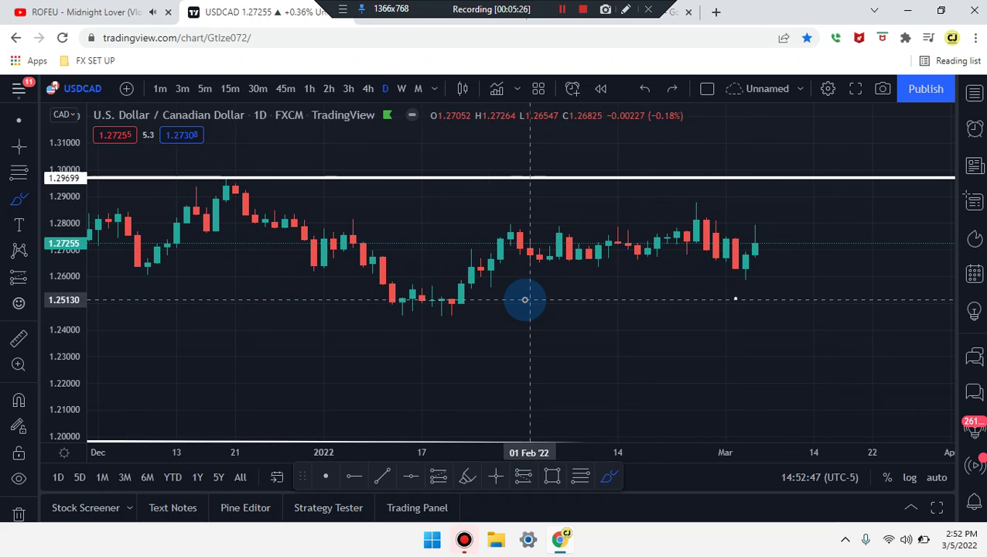
{"action": "scroll", "coordinate": [588, 290], "scroll_direction": "up", "scroll_amount": 2}
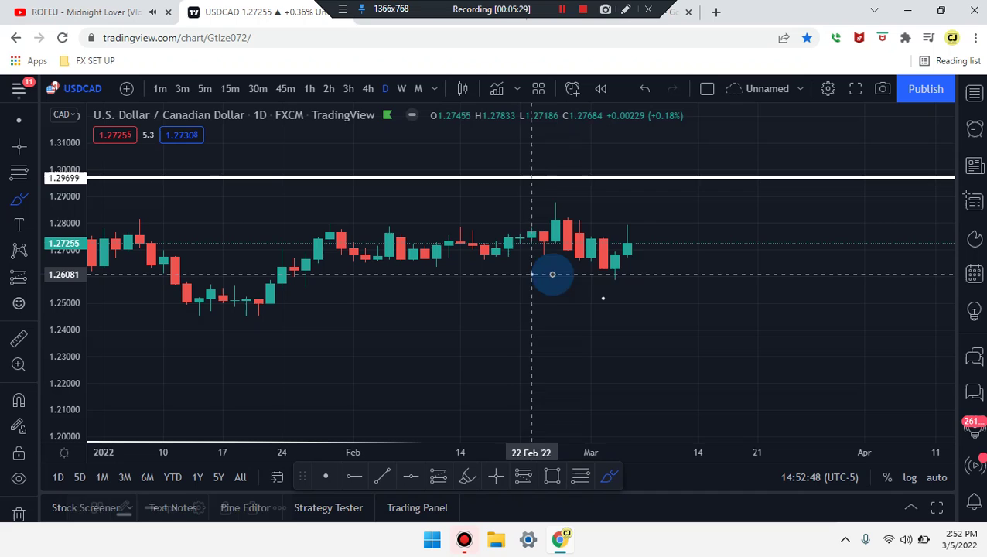
{"action": "left_click_drag", "start_coordinate": [552, 274], "coordinate": [689, 273]}
{"action": "key", "text": "ctrl+z"}
{"action": "mouse_move", "coordinate": [628, 245]}
{"action": "left_mouse_down"}
{"action": "mouse_move", "coordinate": [663, 249]}
{"action": "mouse_move", "coordinate": [629, 246]}
{"action": "left_mouse_up"}
{"action": "left_click_drag", "start_coordinate": [553, 220], "coordinate": [638, 214]}
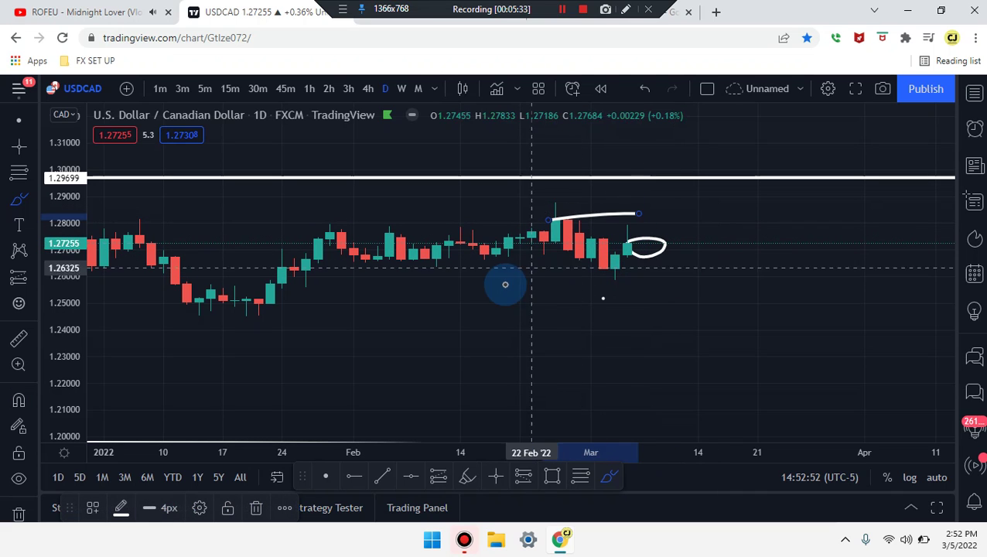
- Brush daily support lines at about 1.25, 1.26 and 1.27, and trace the January 2022 lows
{"action": "left_click_drag", "start_coordinate": [254, 304], "coordinate": [399, 299]}
{"action": "left_click_drag", "start_coordinate": [548, 249], "coordinate": [721, 250]}
{"action": "left_click_drag", "start_coordinate": [400, 300], "coordinate": [744, 319]}
{"action": "mouse_move", "coordinate": [185, 268]}
{"action": "left_mouse_down"}
{"action": "mouse_move", "coordinate": [221, 293]}
{"action": "mouse_move", "coordinate": [271, 306]}
{"action": "mouse_move", "coordinate": [274, 265]}
{"action": "mouse_move", "coordinate": [317, 258]}
{"action": "left_mouse_up"}
{"action": "left_click_drag", "start_coordinate": [398, 270], "coordinate": [603, 270]}
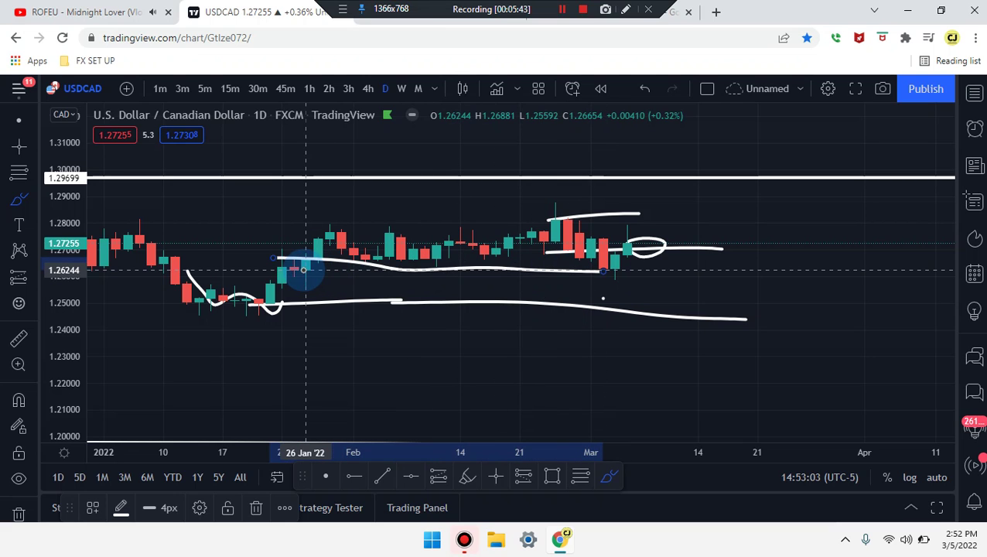
- Try tracing the February swings above a support line at about 1.26 and circling the 4 March wick, and undo the daily strokes
{"action": "mouse_move", "coordinate": [285, 267]}
{"action": "left_mouse_down"}
{"action": "mouse_move", "coordinate": [285, 215]}
{"action": "mouse_move", "coordinate": [359, 222]}
{"action": "mouse_move", "coordinate": [378, 248]}
{"action": "mouse_move", "coordinate": [411, 221]}
{"action": "mouse_move", "coordinate": [489, 250]}
{"action": "mouse_move", "coordinate": [595, 257]}
{"action": "left_mouse_up"}
{"action": "left_click_drag", "start_coordinate": [329, 268], "coordinate": [591, 265]}
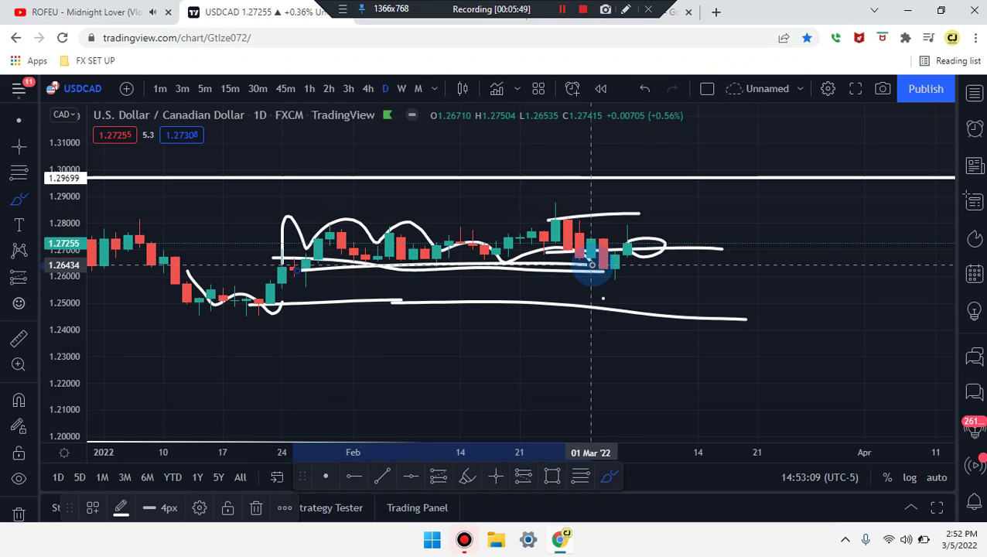
{"action": "key", "text": "ctrl+z"}
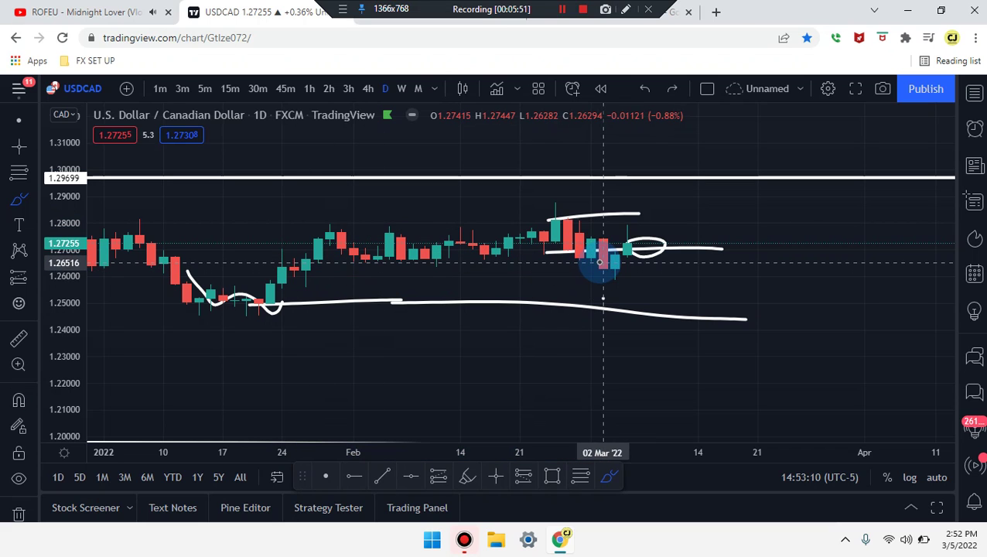
{"action": "mouse_move", "coordinate": [627, 246]}
{"action": "left_mouse_down"}
{"action": "mouse_move", "coordinate": [632, 211]}
{"action": "mouse_move", "coordinate": [653, 205]}
{"action": "mouse_move", "coordinate": [626, 207]}
{"action": "left_mouse_up"}
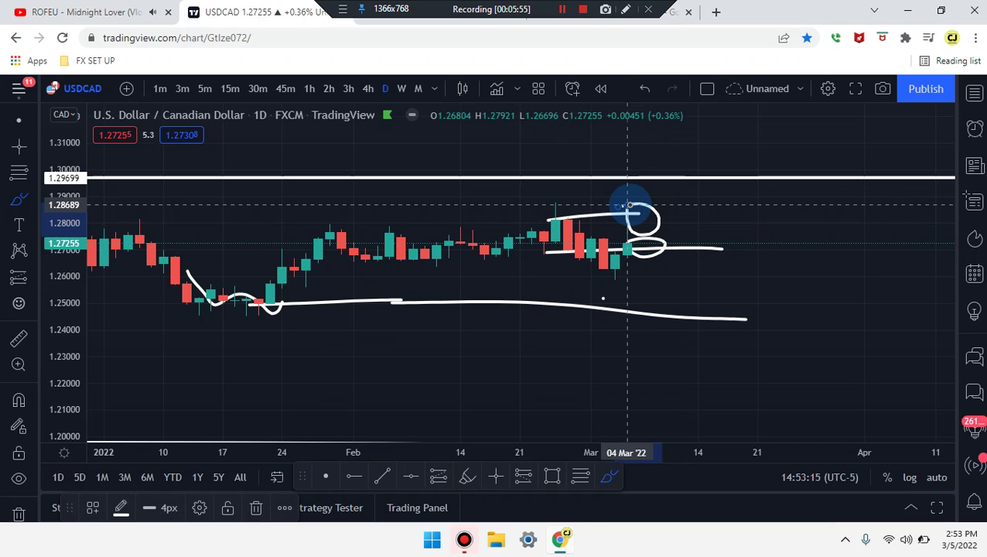
{"action": "key", "text": "ctrl+z"}
{"action": "key", "text": "ctrl+z"}
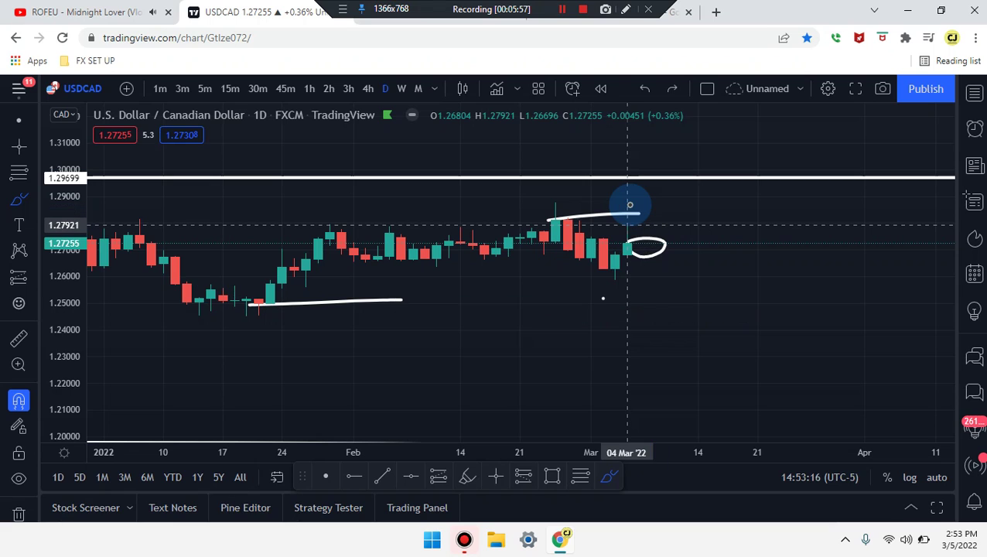
- Try brushing a daily double top under a line at about 1.28, with circled peaks and a drop to about 1.23, and undo it
{"action": "scroll", "coordinate": [644, 311], "scroll_direction": "up", "scroll_amount": 2}
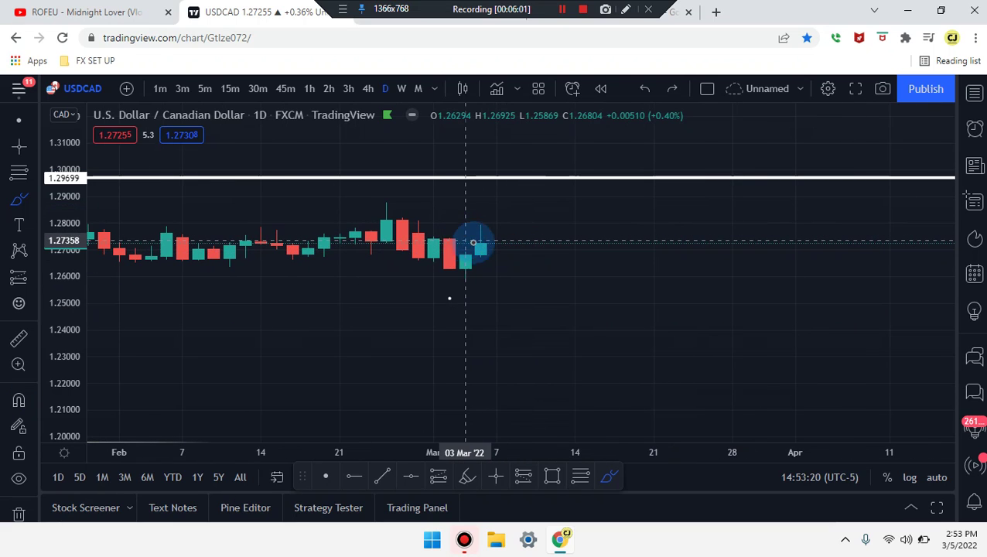
{"action": "left_click_drag", "start_coordinate": [455, 221], "coordinate": [528, 224]}
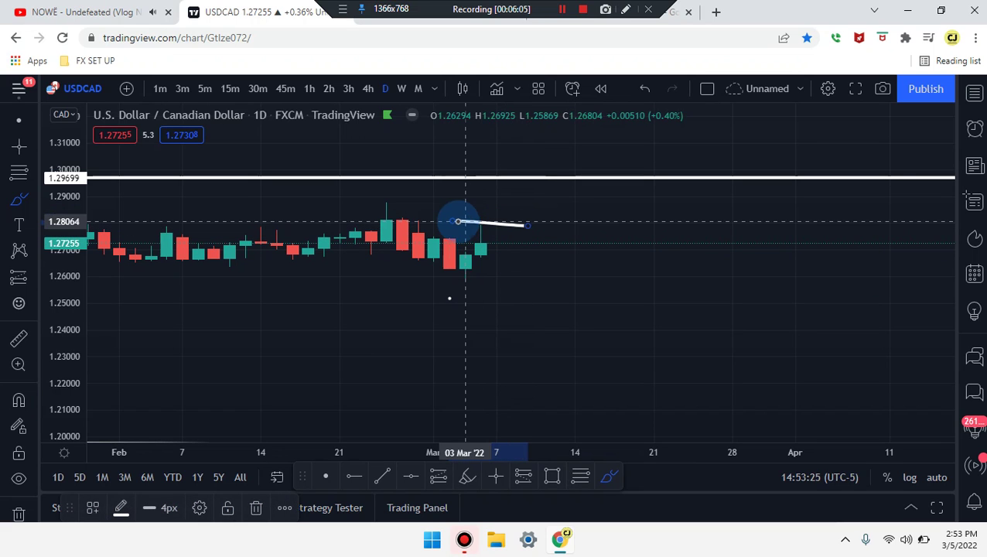
{"action": "mouse_move", "coordinate": [341, 267]}
{"action": "left_mouse_down"}
{"action": "mouse_move", "coordinate": [387, 200]}
{"action": "mouse_move", "coordinate": [429, 259]}
{"action": "mouse_move", "coordinate": [496, 226]}
{"action": "mouse_move", "coordinate": [575, 346]}
{"action": "left_mouse_up"}
{"action": "mouse_move", "coordinate": [342, 220]}
{"action": "left_mouse_down"}
{"action": "mouse_move", "coordinate": [504, 216]}
{"action": "mouse_move", "coordinate": [544, 229]}
{"action": "left_mouse_up"}
{"action": "left_click_drag", "start_coordinate": [371, 197], "coordinate": [371, 195]}
{"action": "mouse_move", "coordinate": [481, 199]}
{"action": "left_mouse_down"}
{"action": "mouse_move", "coordinate": [499, 249]}
{"action": "mouse_move", "coordinate": [496, 194]}
{"action": "mouse_move", "coordinate": [565, 366]}
{"action": "left_mouse_up"}
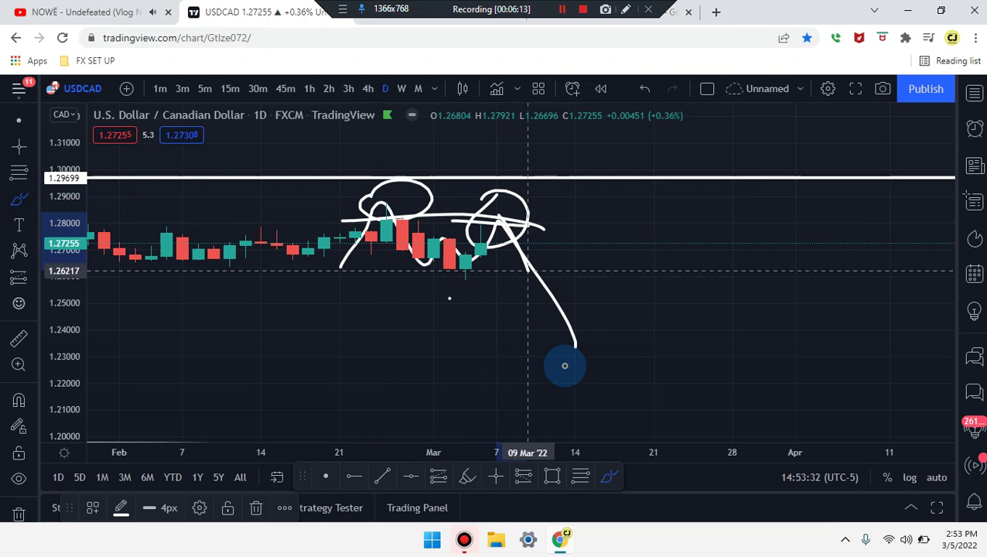
{"action": "key", "text": "ctrl+z"}
{"action": "key", "text": "ctrl+z"}
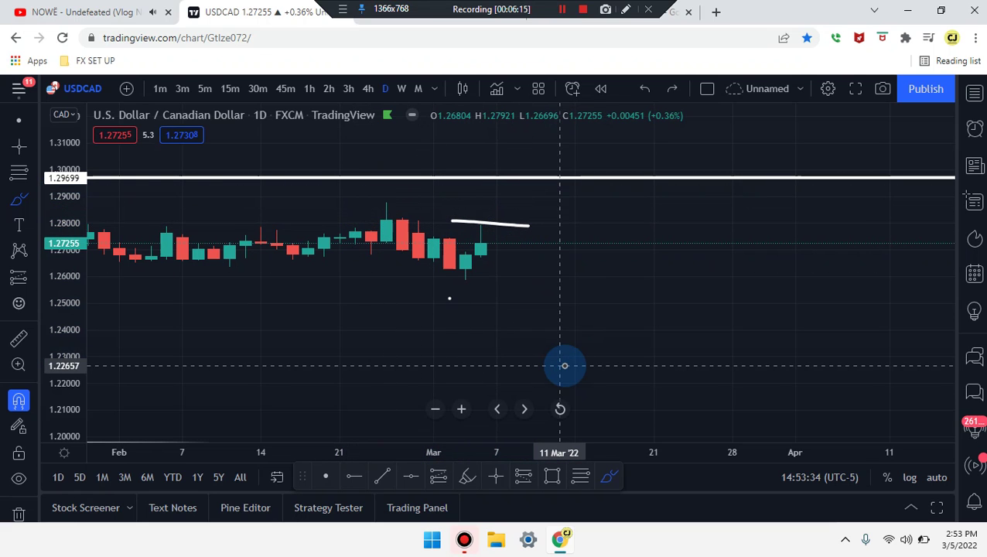
{"action": "key", "text": "ctrl+z"}
- Step the chart through the 4h and 3h timeframes to 2h, and stretch the price scale around the March candles
{"action": "left_click", "coordinate": [368, 89]}
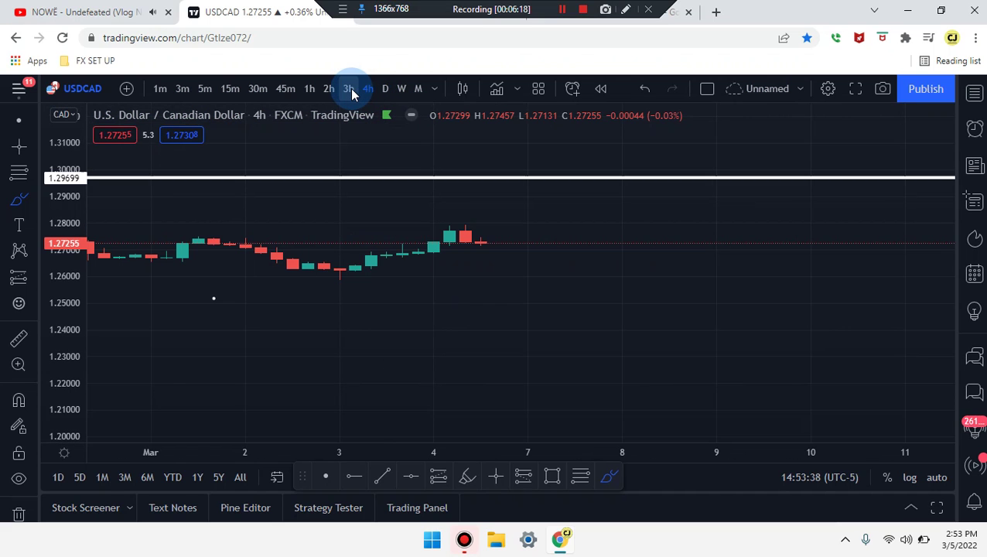
{"action": "left_click", "coordinate": [349, 89]}
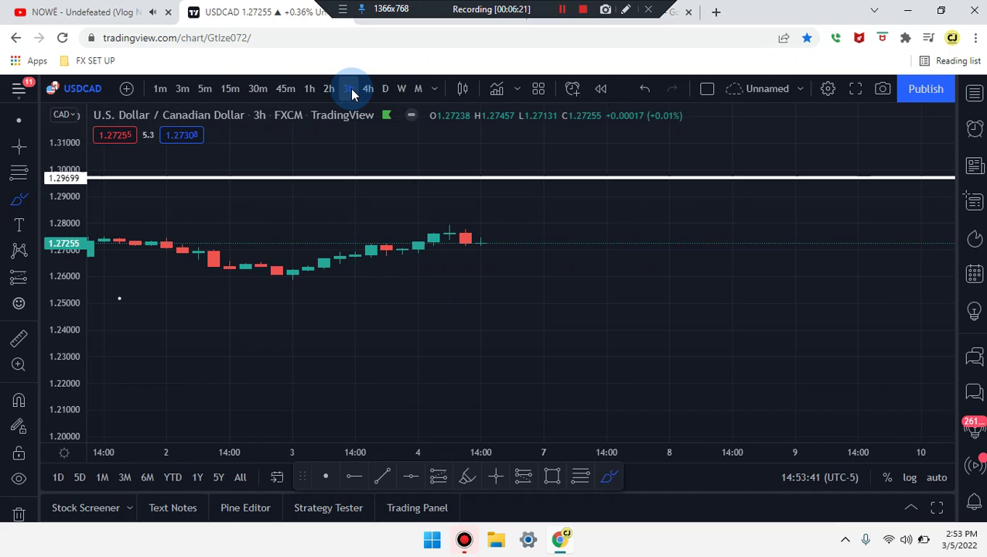
{"action": "left_click", "coordinate": [328, 90]}
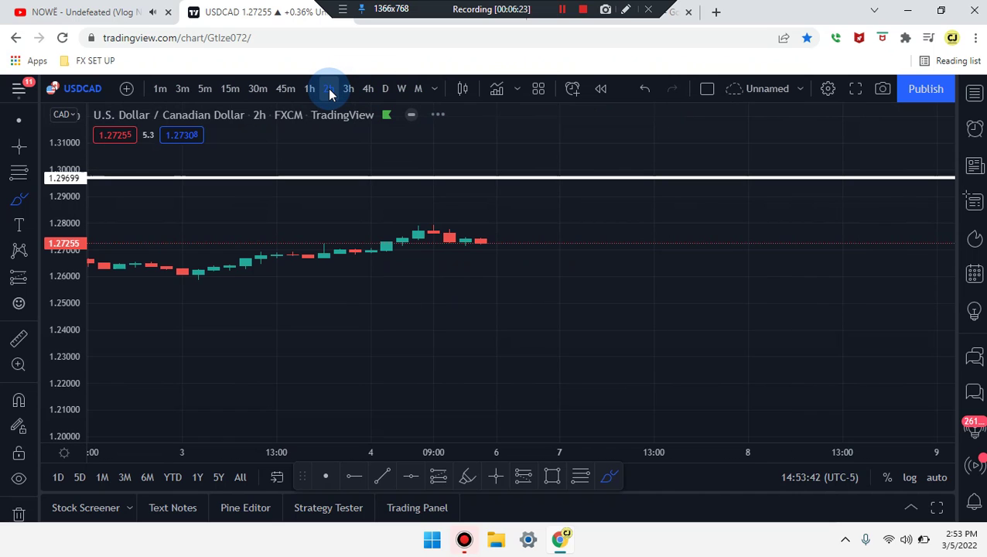
{"action": "left_click_drag", "start_coordinate": [68, 310], "coordinate": [57, 112]}
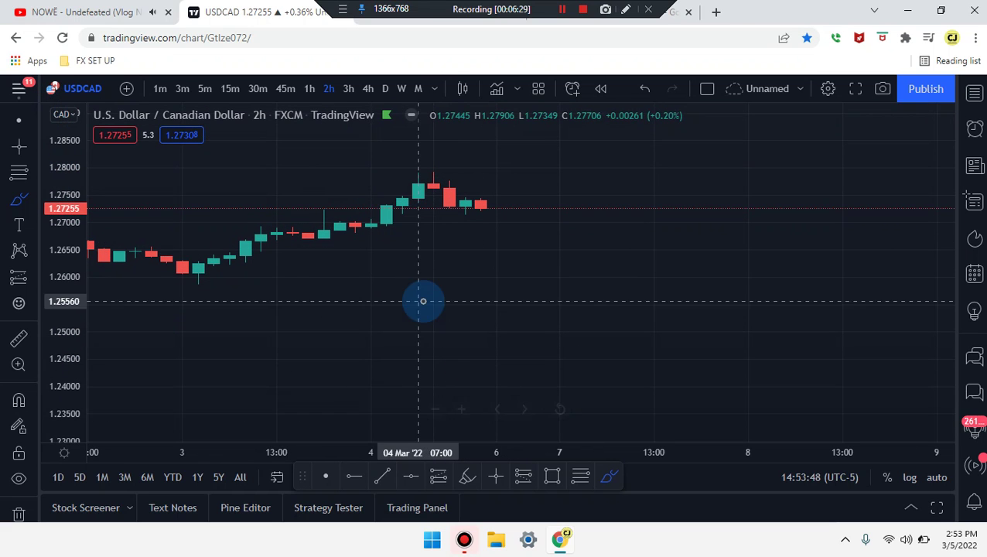
- Try brushing a line at about 1.273 below the 4 March top and tracing the peak on the 2h chart, and undo the trace
{"action": "left_click_drag", "start_coordinate": [376, 194], "coordinate": [527, 207]}
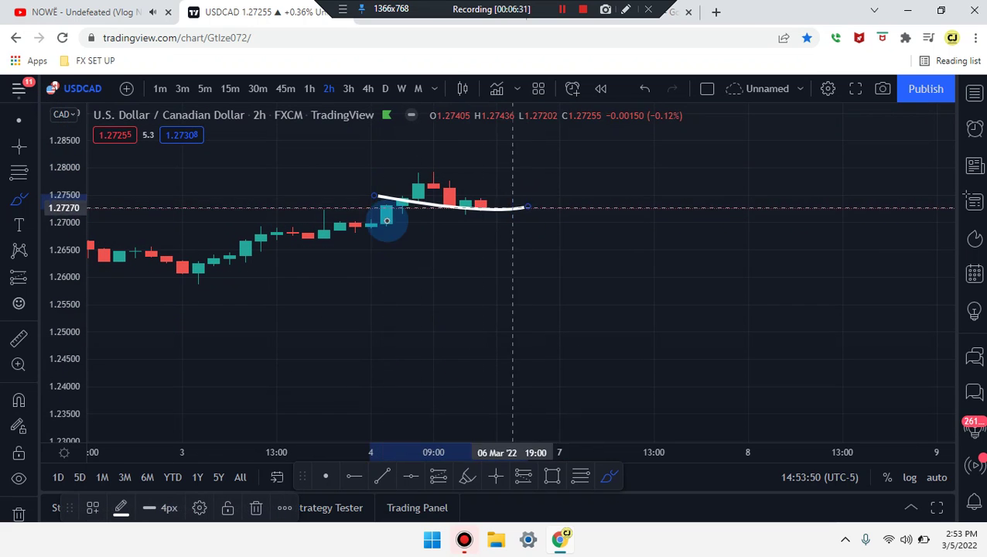
{"action": "mouse_move", "coordinate": [373, 224]}
{"action": "left_mouse_down"}
{"action": "mouse_move", "coordinate": [416, 160]}
{"action": "mouse_move", "coordinate": [465, 218]}
{"action": "left_mouse_up"}
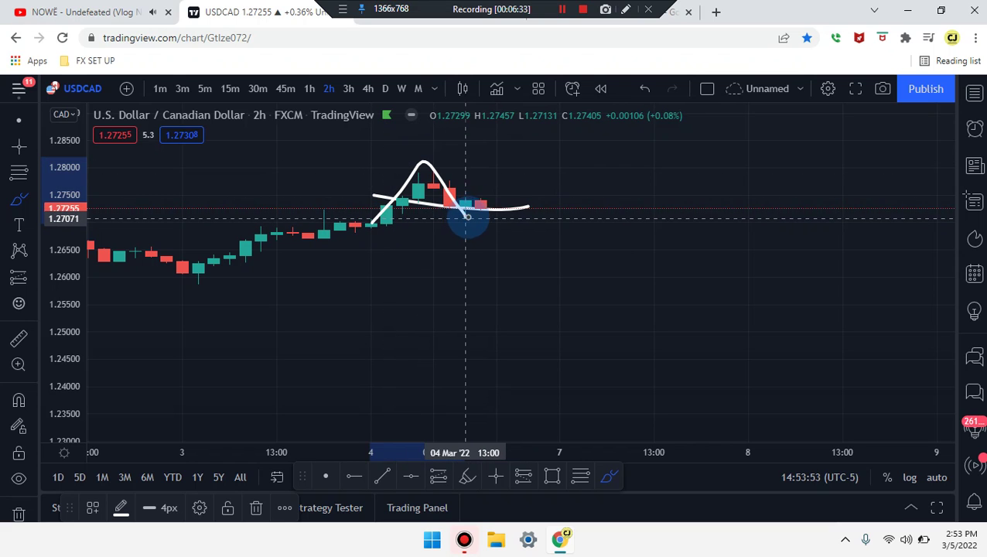
{"action": "key", "text": "ctrl+z"}
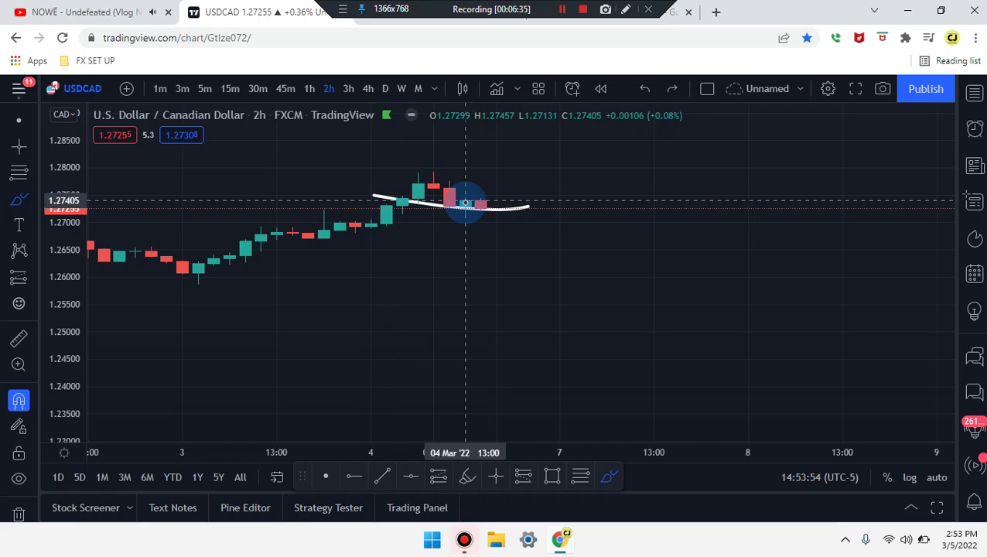
- Switch the chart to the 1h timeframe, try brushing lines at about 1.27 through the latest candles, and remove them
{"action": "left_click", "coordinate": [309, 89]}
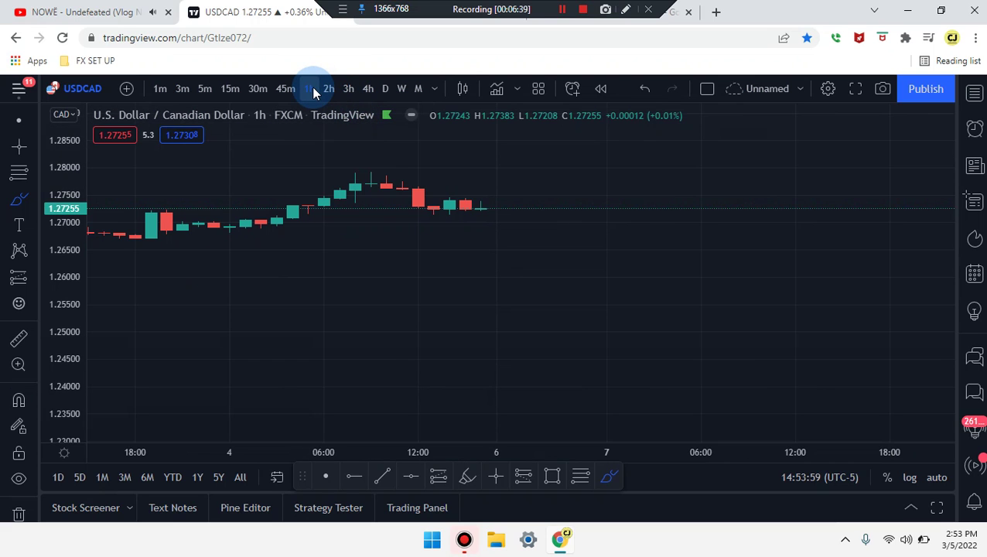
{"action": "left_click_drag", "start_coordinate": [421, 200], "coordinate": [528, 210]}
{"action": "key", "text": "Delete"}
{"action": "mouse_move", "coordinate": [324, 214]}
{"action": "left_mouse_down"}
{"action": "mouse_move", "coordinate": [374, 152]}
{"action": "mouse_move", "coordinate": [434, 209]}
{"action": "mouse_move", "coordinate": [513, 210]}
{"action": "left_mouse_up"}
{"action": "key", "text": "ctrl+z"}
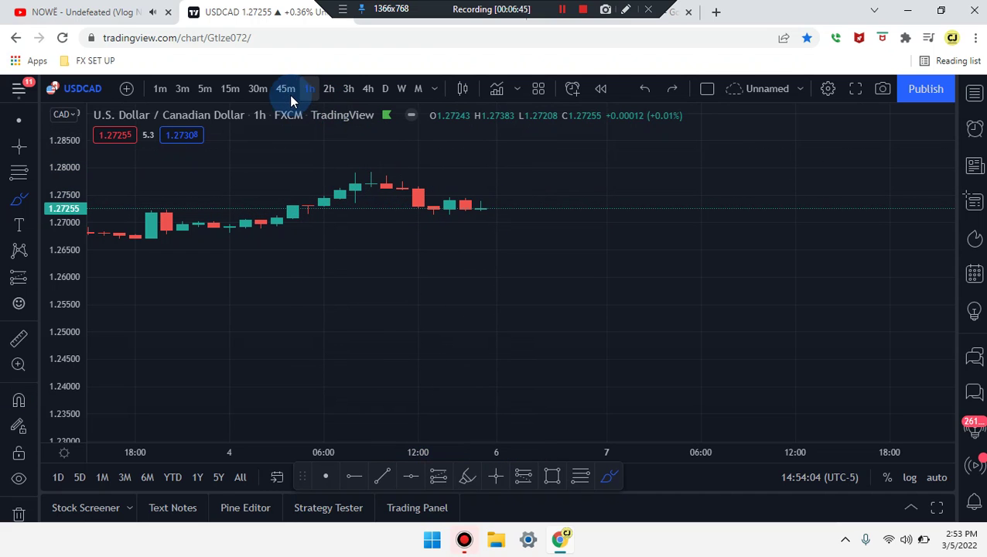
- Switch the chart to the 45m timeframe and try brushing a line at about 1.27 beneath a traced peak over the 4 March top
{"action": "left_click", "coordinate": [284, 89]}
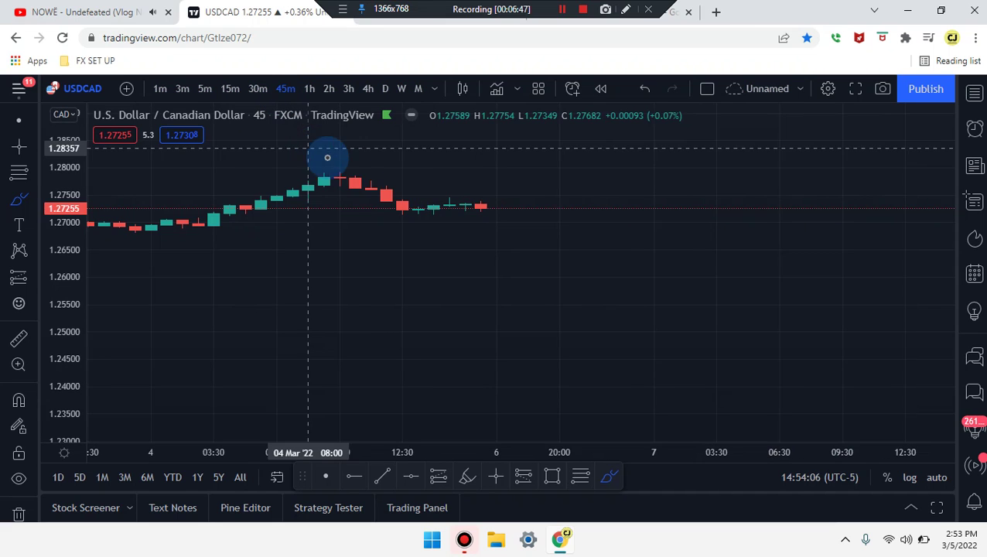
{"action": "scroll", "coordinate": [324, 210], "scroll_direction": "down", "scroll_amount": 1}
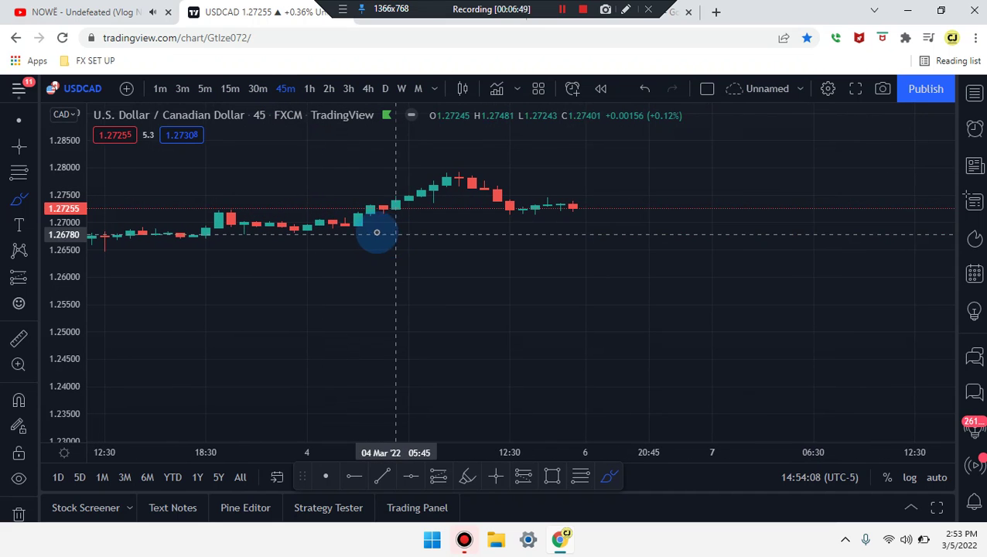
{"action": "left_click_drag", "start_coordinate": [371, 213], "coordinate": [600, 230]}
{"action": "mouse_move", "coordinate": [384, 226]}
{"action": "left_mouse_down"}
{"action": "mouse_move", "coordinate": [514, 205]}
{"action": "mouse_move", "coordinate": [517, 219]}
{"action": "left_mouse_up"}
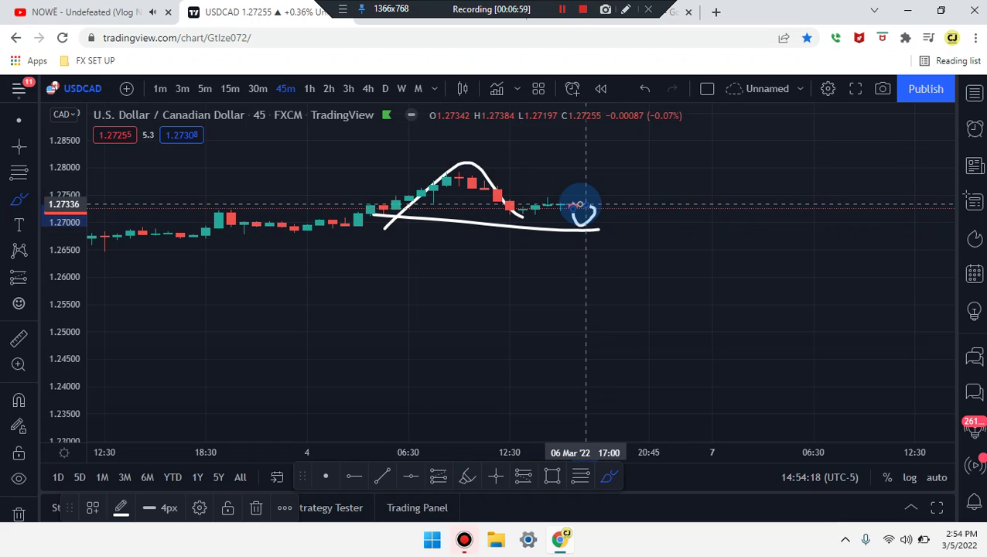
{"action": "key", "text": "ctrl+z"}
- Try brushing a 45m double top with a level at about 1.2725 and a drop to about 1.253, and undo all the strokes
{"action": "mouse_move", "coordinate": [371, 216]}
{"action": "left_mouse_down"}
{"action": "mouse_move", "coordinate": [458, 167]}
{"action": "mouse_move", "coordinate": [510, 219]}
{"action": "mouse_move", "coordinate": [573, 168]}
{"action": "mouse_move", "coordinate": [611, 289]}
{"action": "left_mouse_up"}
{"action": "mouse_move", "coordinate": [515, 203]}
{"action": "left_mouse_down"}
{"action": "mouse_move", "coordinate": [636, 209]}
{"action": "mouse_move", "coordinate": [647, 315]}
{"action": "left_mouse_up"}
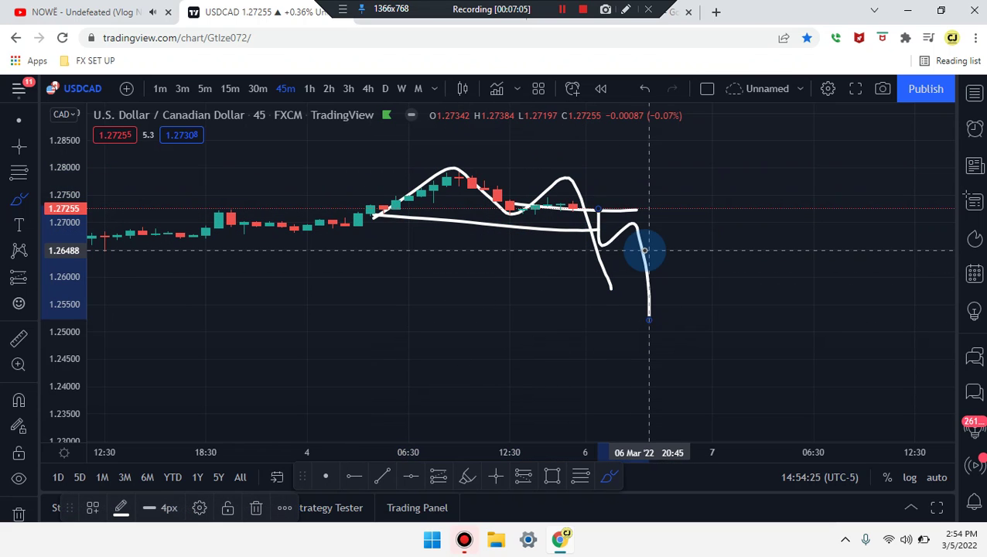
{"action": "key", "text": "ctrl+z"}
{"action": "key", "text": "ctrl+z"}
{"action": "key", "text": "ctrl+z"}
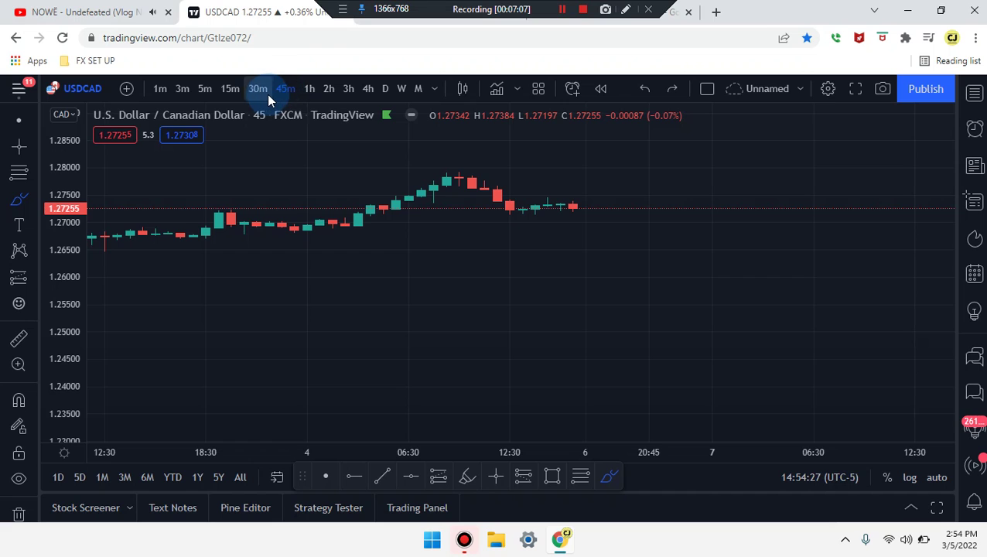
- Switch the chart to the 30m timeframe, stretch its price scale and bring the latest 4 March candles into view
{"action": "left_click", "coordinate": [262, 94]}
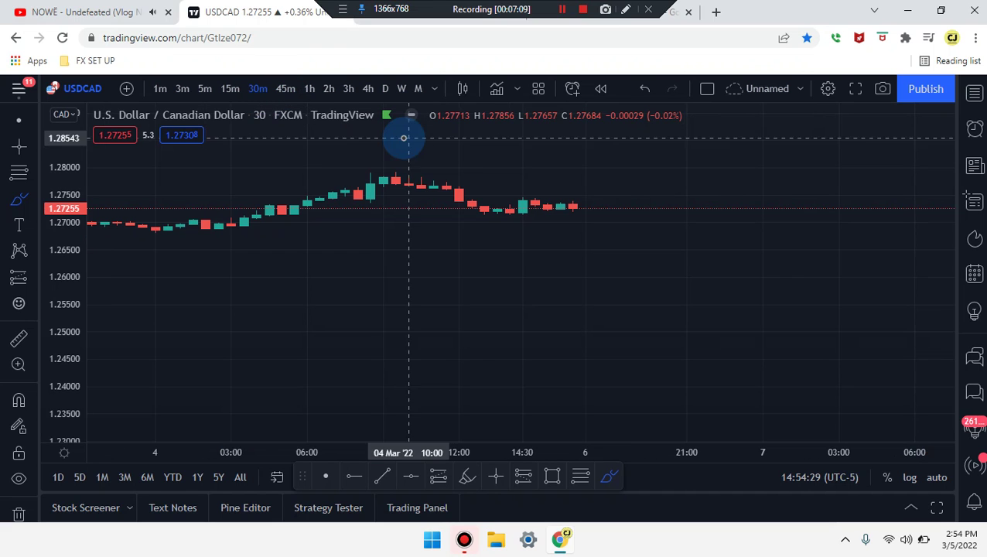
{"action": "scroll", "coordinate": [595, 240], "scroll_direction": "up", "scroll_amount": 5}
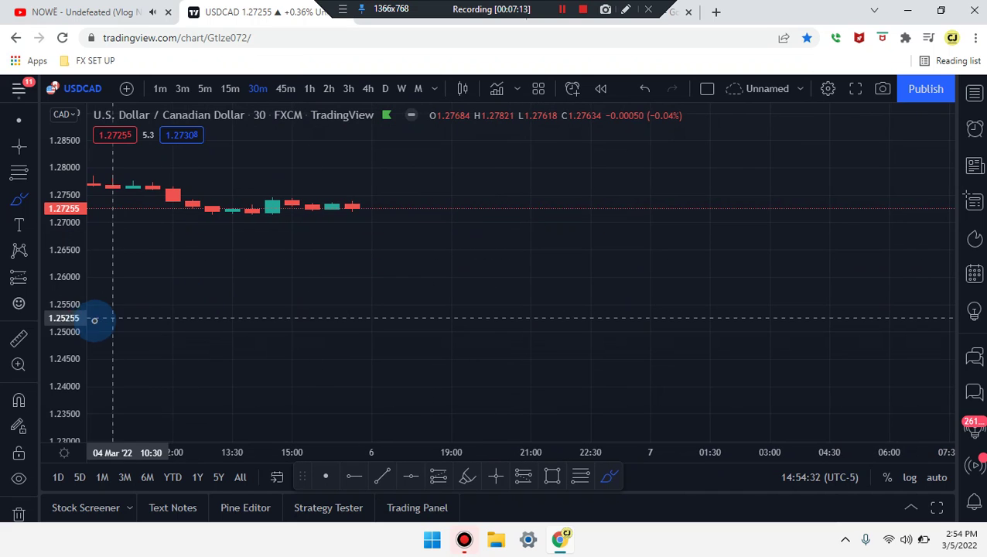
{"action": "left_click_drag", "start_coordinate": [78, 322], "coordinate": [88, 246]}
{"action": "left_click", "coordinate": [18, 121]}
{"action": "left_click_drag", "start_coordinate": [262, 253], "coordinate": [514, 324]}
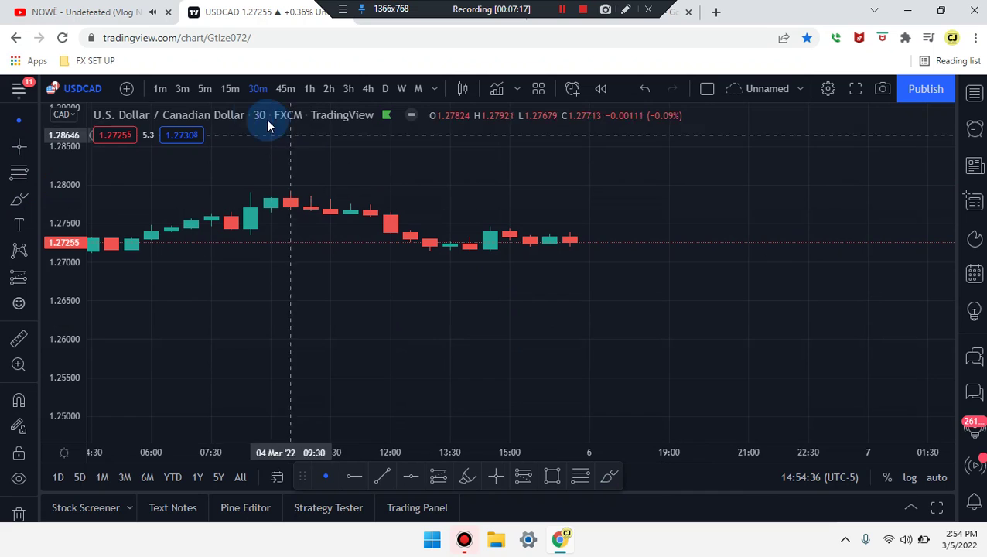
- Switch the chart to the 15m timeframe and stretch its price scale around the latest 4 March candles
{"action": "left_click", "coordinate": [230, 90]}
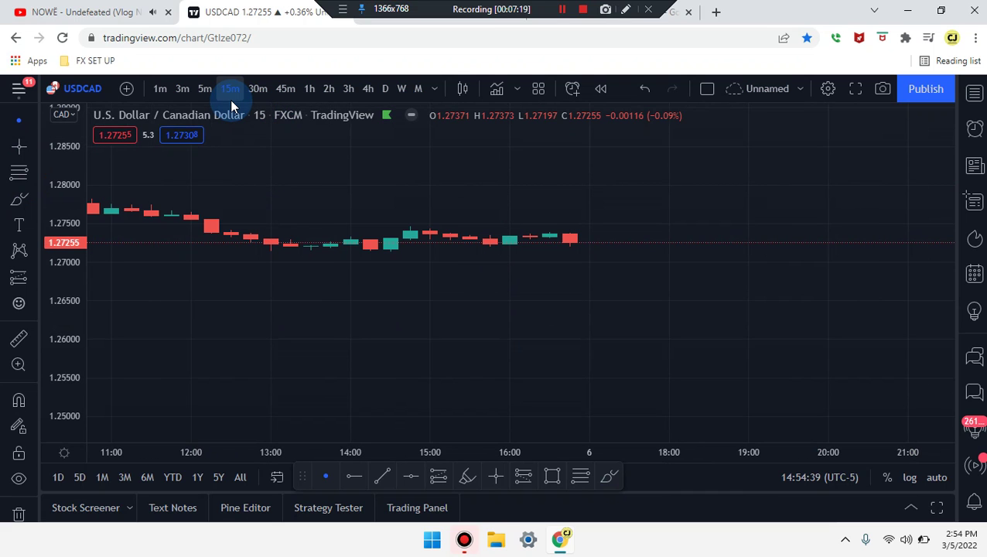
{"action": "scroll", "coordinate": [452, 233], "scroll_direction": "down", "scroll_amount": 3}
{"action": "scroll", "coordinate": [646, 284], "scroll_direction": "right", "scroll_amount": 1}
{"action": "left_click_drag", "start_coordinate": [70, 352], "coordinate": [72, 214]}
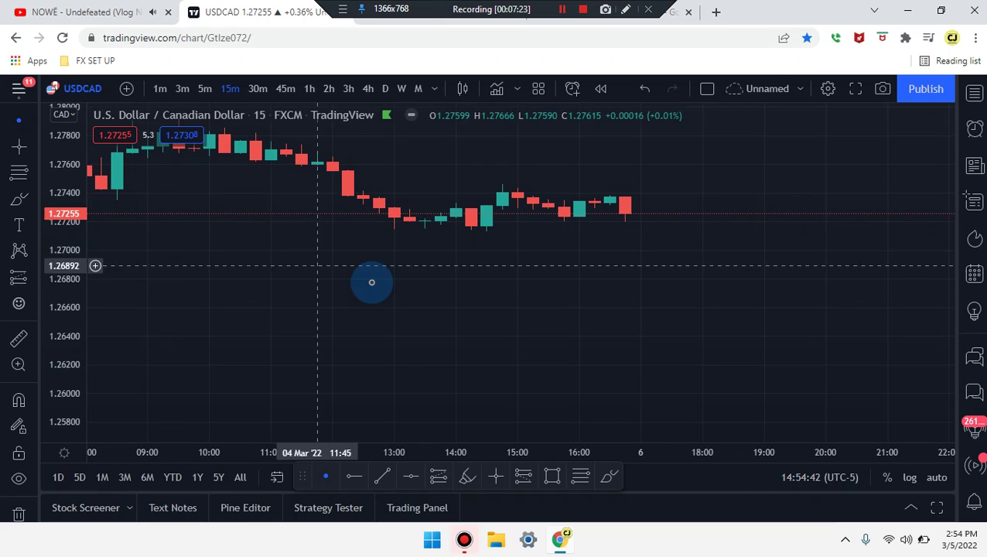
{"action": "left_click_drag", "start_coordinate": [673, 288], "coordinate": [692, 348]}
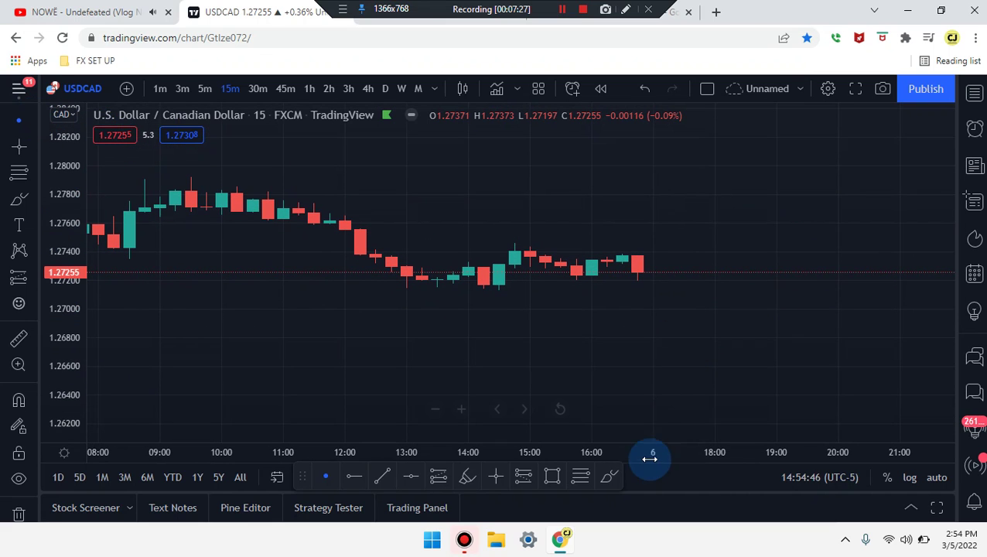
- Try brushing a drop and a double top falling to about 1.27 under a line at about 1.275 on the 15m chart, and undo them
{"action": "left_click", "coordinate": [610, 475]}
{"action": "left_click_drag", "start_coordinate": [623, 239], "coordinate": [726, 317]}
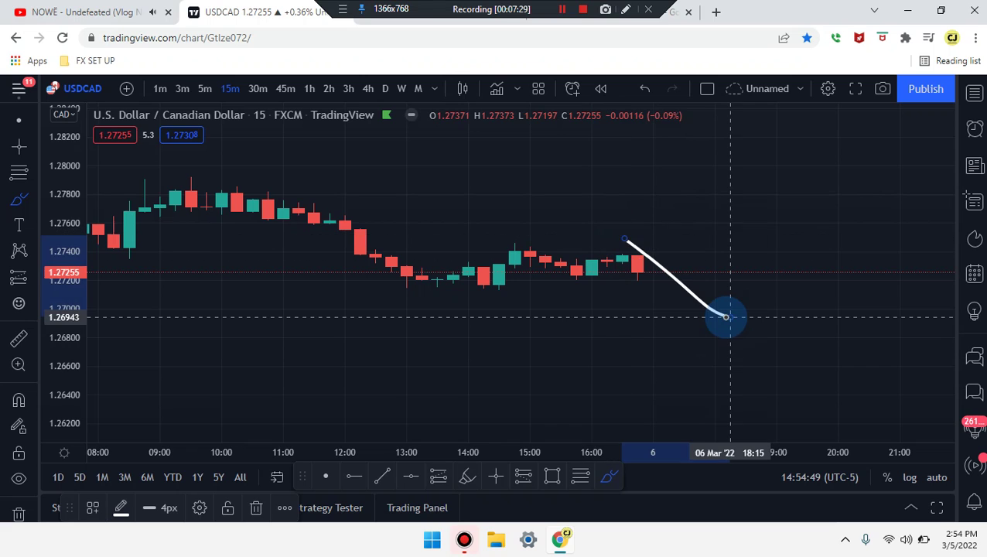
{"action": "key", "text": "ctrl+z"}
{"action": "scroll", "coordinate": [551, 291], "scroll_direction": "down", "scroll_amount": 2}
{"action": "mouse_move", "coordinate": [534, 287]}
{"action": "left_mouse_down"}
{"action": "mouse_move", "coordinate": [551, 256]}
{"action": "mouse_move", "coordinate": [589, 263]}
{"action": "mouse_move", "coordinate": [652, 249]}
{"action": "mouse_move", "coordinate": [684, 310]}
{"action": "left_mouse_up"}
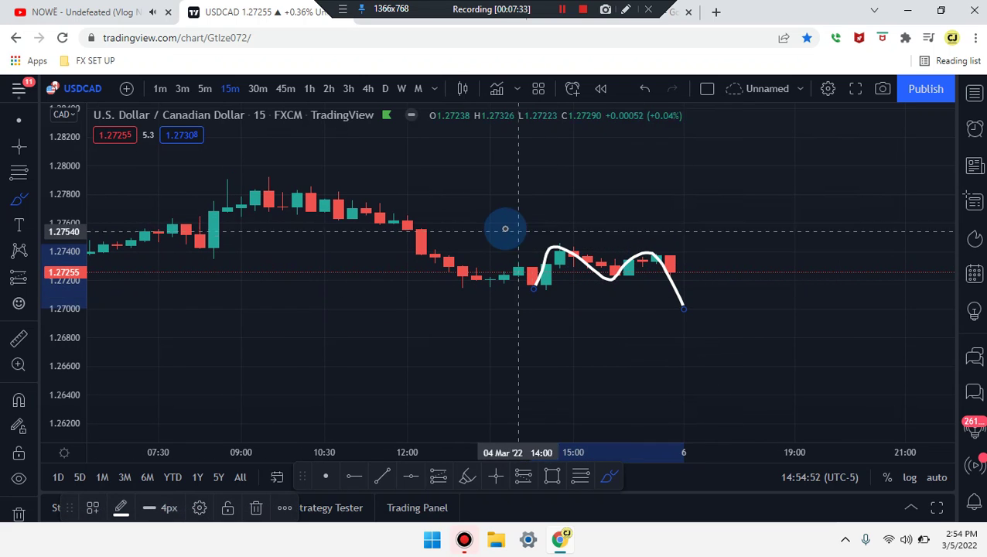
{"action": "left_click_drag", "start_coordinate": [524, 231], "coordinate": [681, 234]}
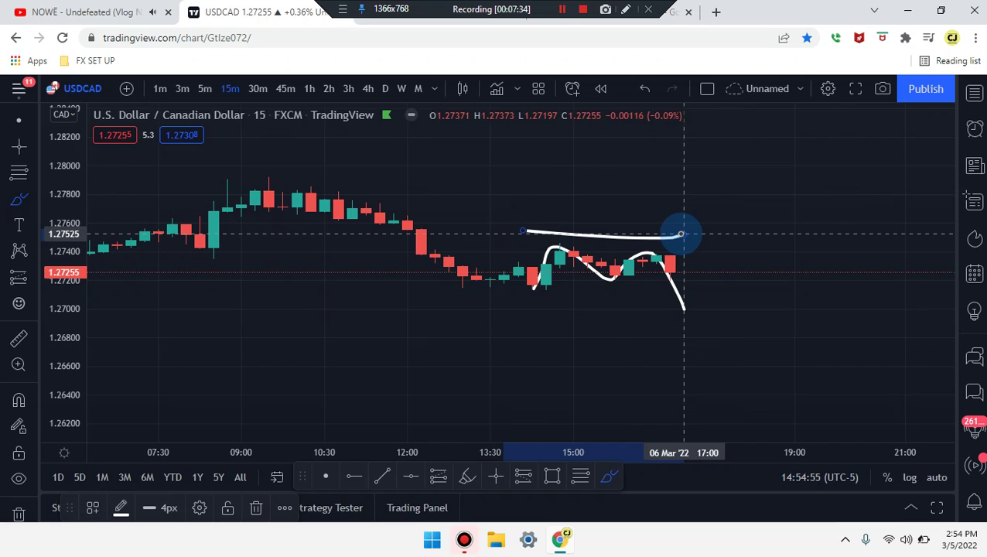
{"action": "key", "text": "ctrl+z"}
{"action": "key", "text": "ctrl+z"}
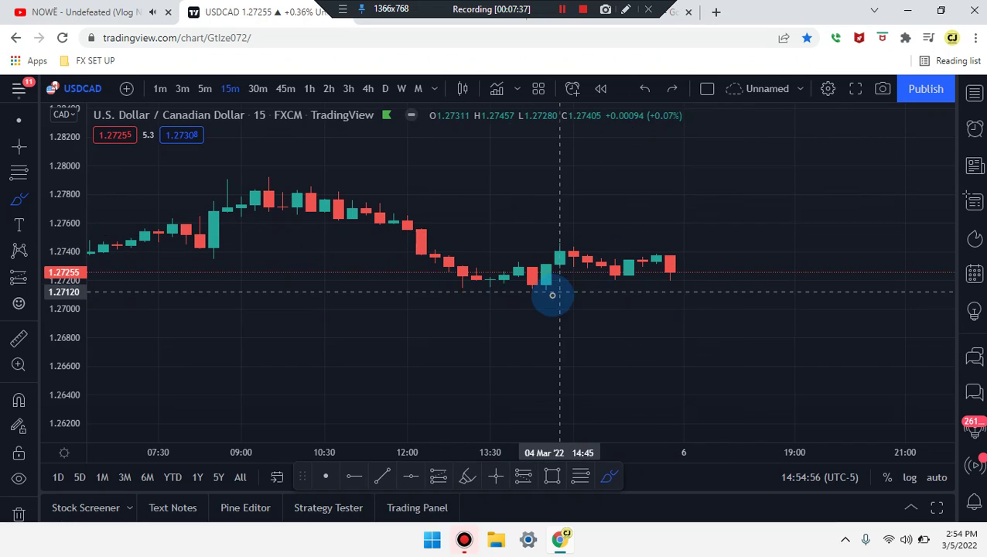
- Try brushing short lines at about 1.272 beneath the two latest 15m lows, and undo them
{"action": "scroll", "coordinate": [670, 274], "scroll_direction": "up", "scroll_amount": 1}
{"action": "scroll", "coordinate": [658, 257], "scroll_direction": "up", "scroll_amount": 1}
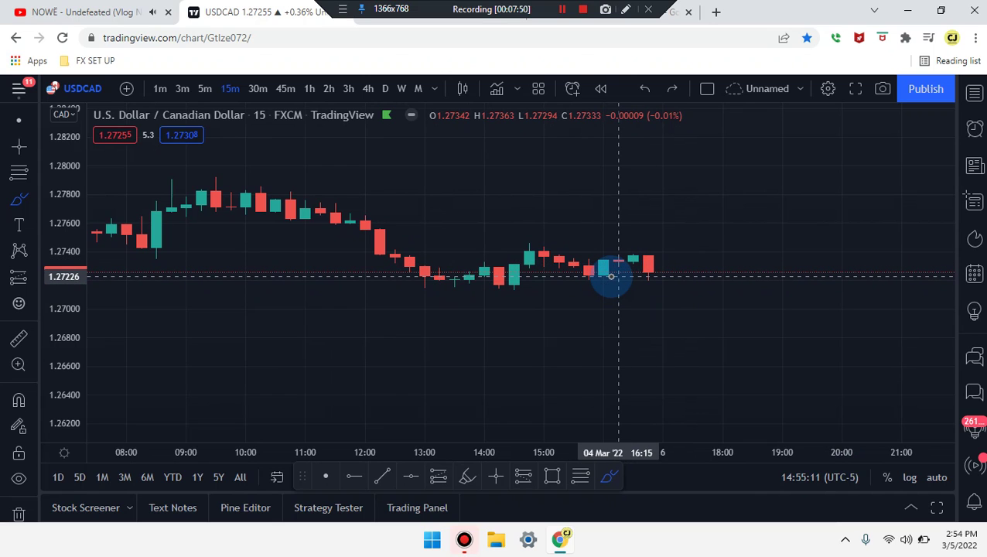
{"action": "mouse_move", "coordinate": [602, 276]}
{"action": "left_mouse_down"}
{"action": "mouse_move", "coordinate": [580, 280]}
{"action": "mouse_move", "coordinate": [620, 277]}
{"action": "left_mouse_up"}
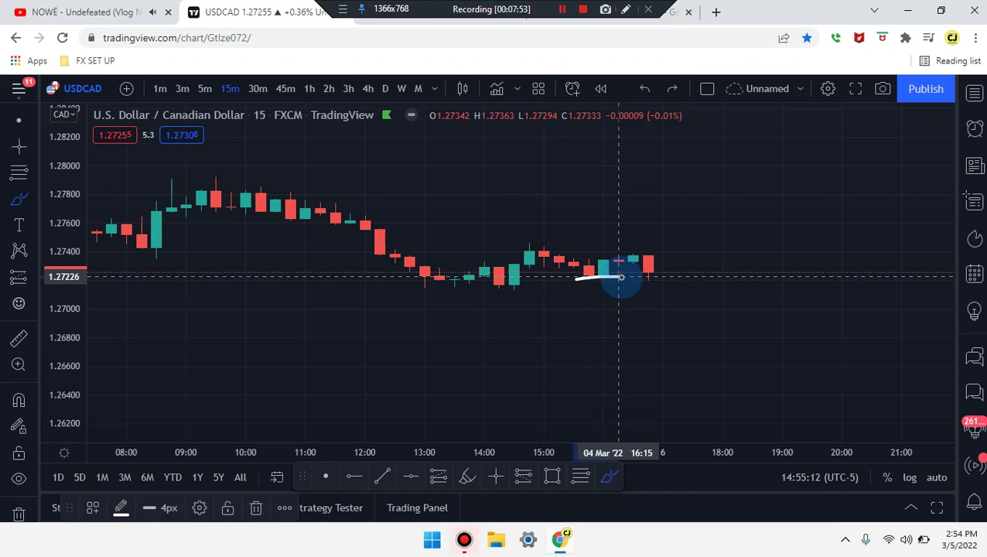
{"action": "key", "text": "ctrl+z"}
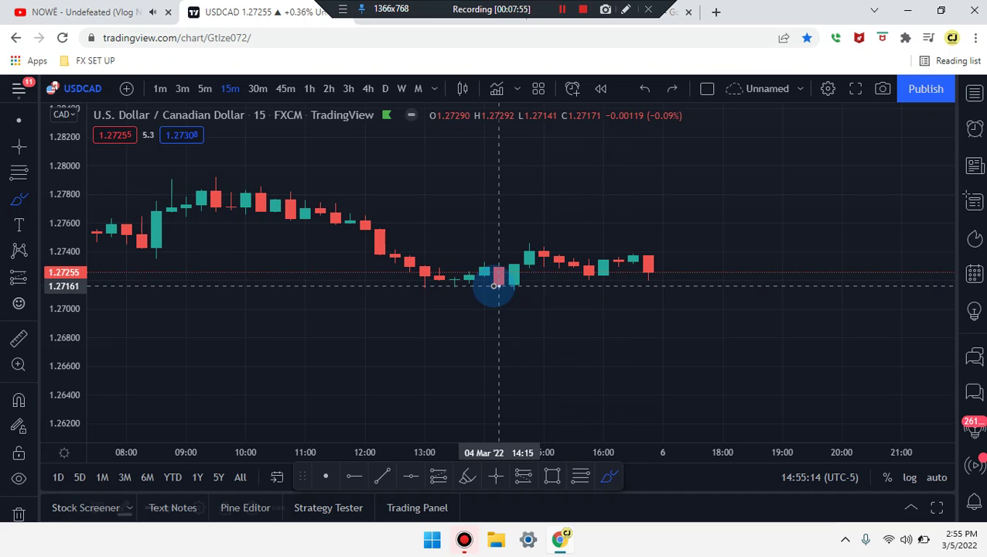
{"action": "left_click_drag", "start_coordinate": [500, 287], "coordinate": [556, 283]}
{"action": "key", "text": "ctrl+z"}
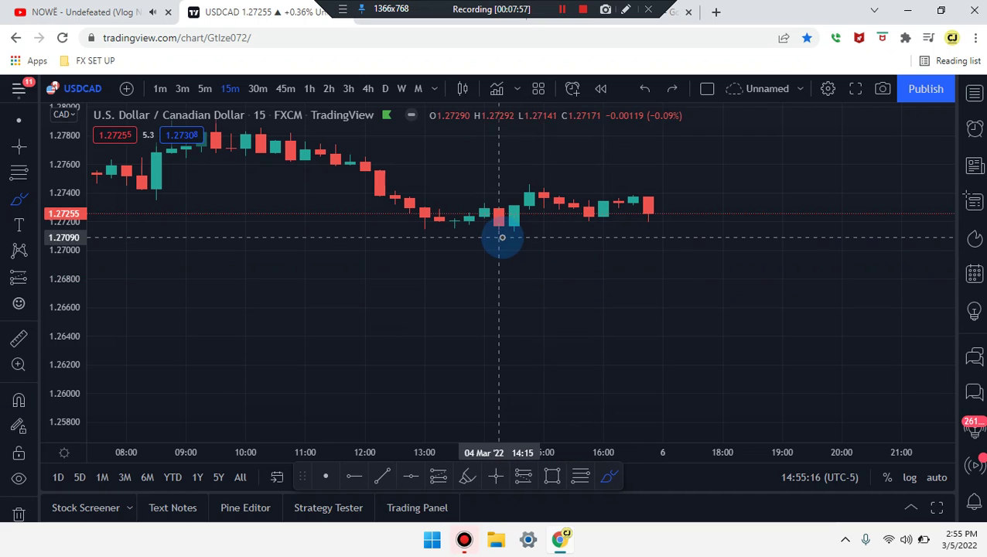
- Try brushing a rising channel along the 15m lows from about 1.271 to 1.278 with a steeper line above, and undo it
{"action": "left_click_drag", "start_coordinate": [503, 236], "coordinate": [900, 136]}
{"action": "mouse_move", "coordinate": [457, 199]}
{"action": "left_mouse_down"}
{"action": "mouse_move", "coordinate": [515, 230]}
{"action": "mouse_move", "coordinate": [564, 198]}
{"action": "mouse_move", "coordinate": [632, 190]}
{"action": "mouse_move", "coordinate": [655, 211]}
{"action": "mouse_move", "coordinate": [710, 104]}
{"action": "left_mouse_up"}
{"action": "key", "text": "ctrl+z"}
{"action": "key", "text": "ctrl+z"}
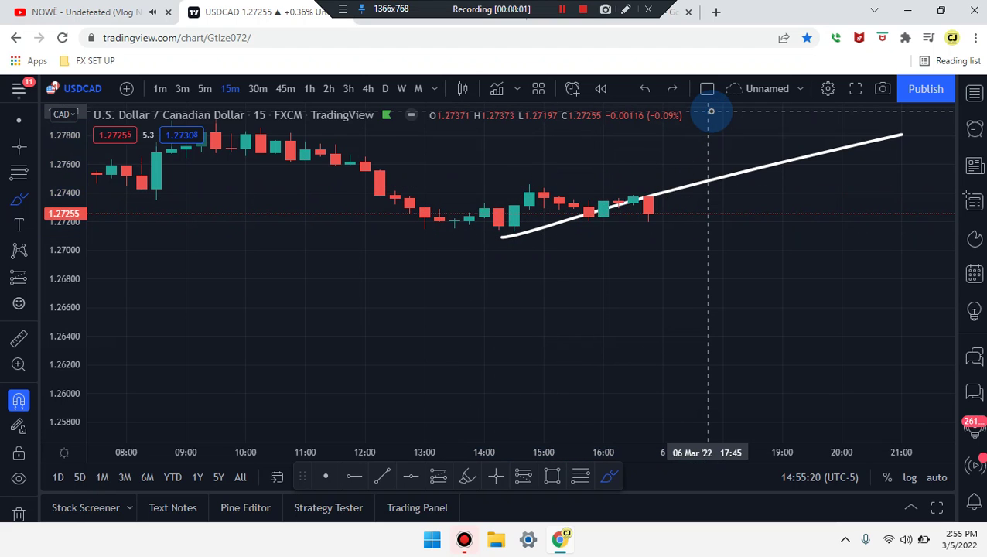
- Switch the chart to the 5m timeframe, try brushing a line from about 1.274 over the latest highs and another along the lows, and undo both
{"action": "left_click", "coordinate": [204, 88]}
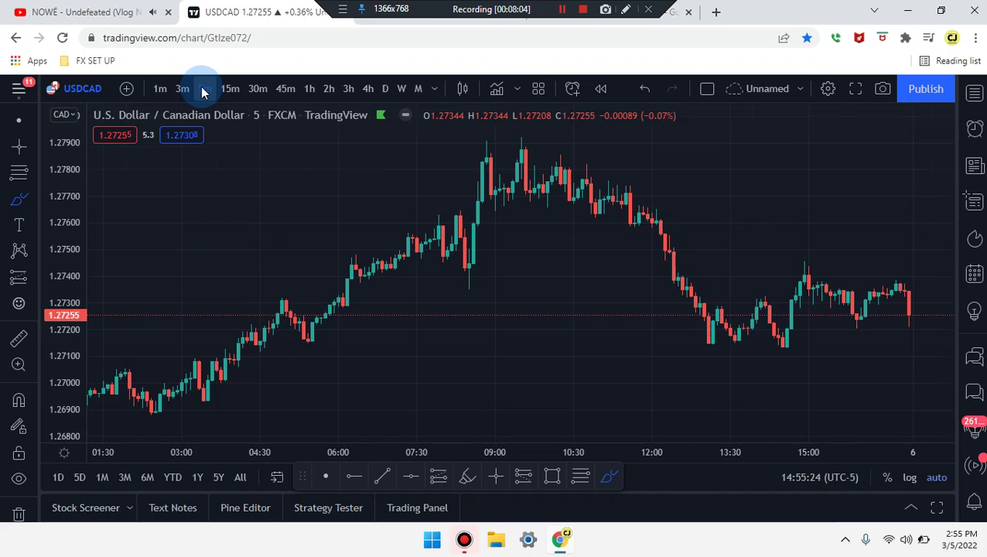
{"action": "scroll", "coordinate": [419, 203], "scroll_direction": "right", "scroll_amount": 3}
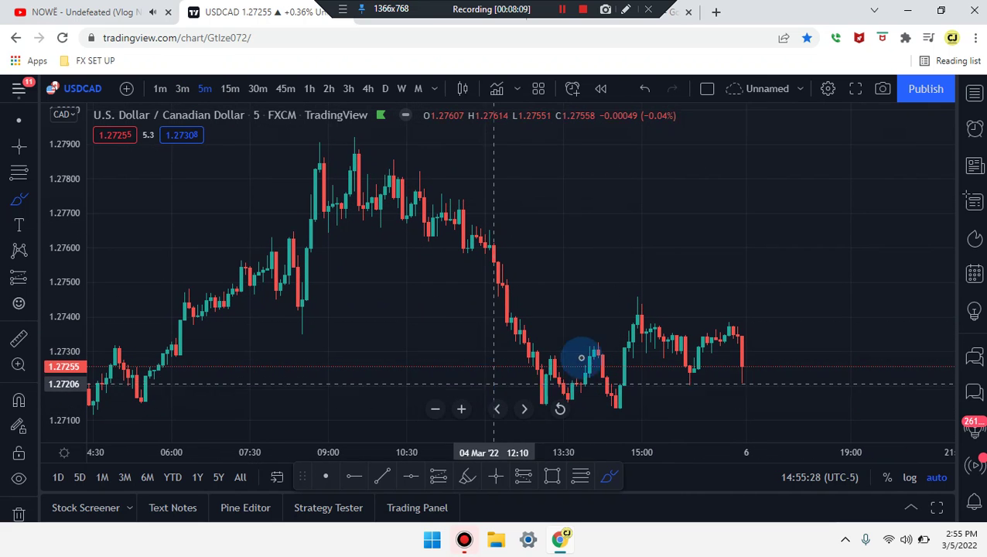
{"action": "left_click_drag", "start_coordinate": [593, 313], "coordinate": [780, 339]}
{"action": "mouse_move", "coordinate": [619, 387]}
{"action": "left_mouse_down"}
{"action": "mouse_move", "coordinate": [639, 321]}
{"action": "mouse_move", "coordinate": [690, 370]}
{"action": "mouse_move", "coordinate": [733, 325]}
{"action": "mouse_move", "coordinate": [750, 376]}
{"action": "left_mouse_up"}
{"action": "key", "text": "ctrl+z"}
{"action": "key", "text": "ctrl+z"}
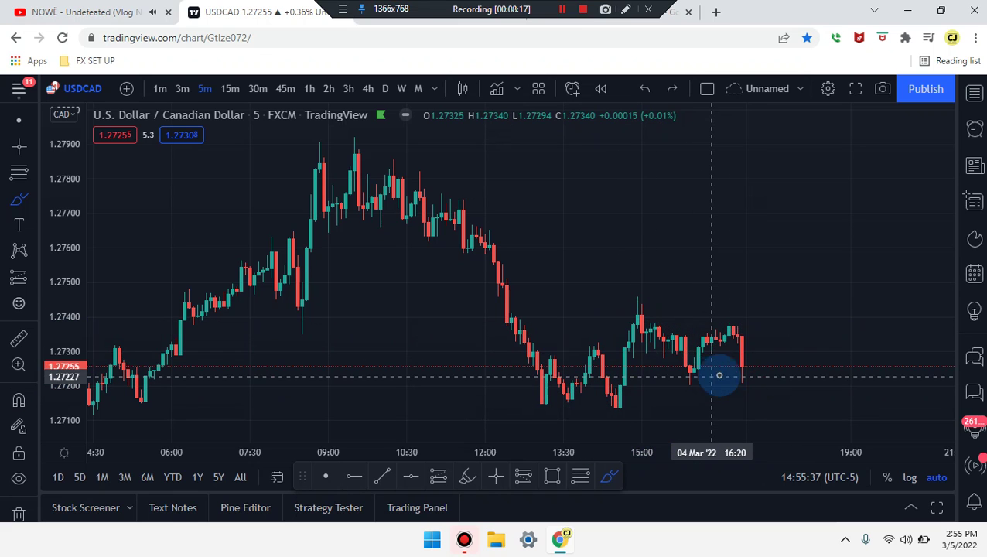
- Try brushing a stroke from about 1.2726 back to the earlier lows near 1.2716 on the 5m chart, and undo it
{"action": "scroll", "coordinate": [718, 375], "scroll_direction": "up", "scroll_amount": 3}
{"action": "mouse_move", "coordinate": [608, 367]}
{"action": "left_mouse_down"}
{"action": "mouse_move", "coordinate": [627, 380]}
{"action": "mouse_move", "coordinate": [592, 362]}
{"action": "mouse_move", "coordinate": [606, 373]}
{"action": "mouse_move", "coordinate": [512, 373]}
{"action": "mouse_move", "coordinate": [588, 369]}
{"action": "mouse_move", "coordinate": [619, 415]}
{"action": "mouse_move", "coordinate": [434, 406]}
{"action": "left_mouse_up"}
{"action": "key", "text": "ctrl+z"}
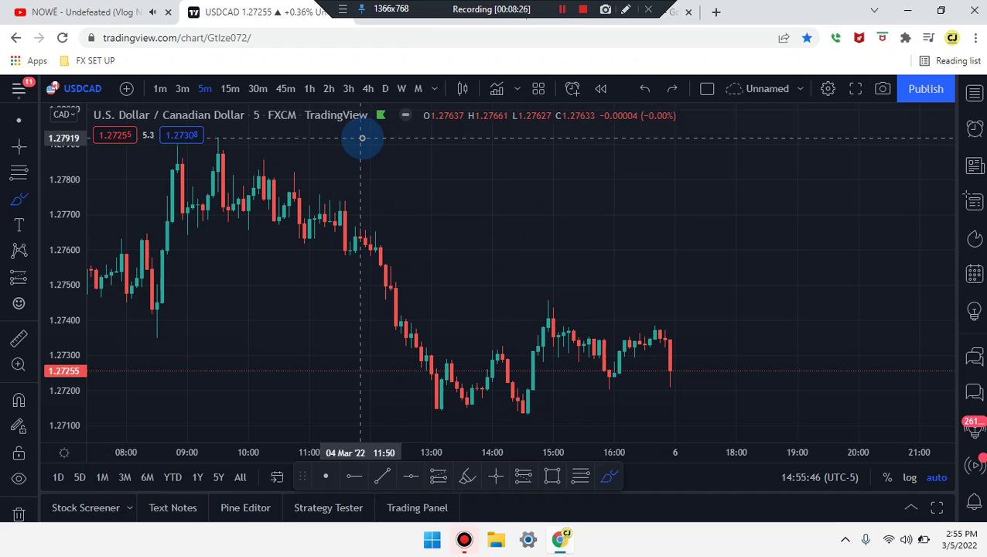
- Switch the chart to the 3m timeframe and brush a slightly rising line across the latest tops at about 1.2736
{"action": "left_click", "coordinate": [173, 89]}
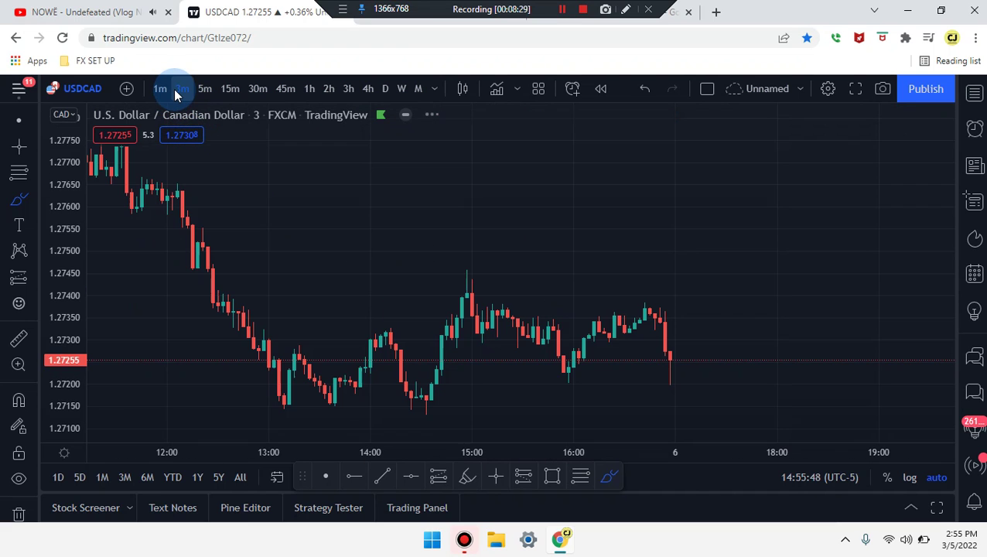
{"action": "scroll", "coordinate": [356, 189], "scroll_direction": "up", "scroll_amount": 5}
{"action": "scroll", "coordinate": [455, 274], "scroll_direction": "down", "scroll_amount": 1}
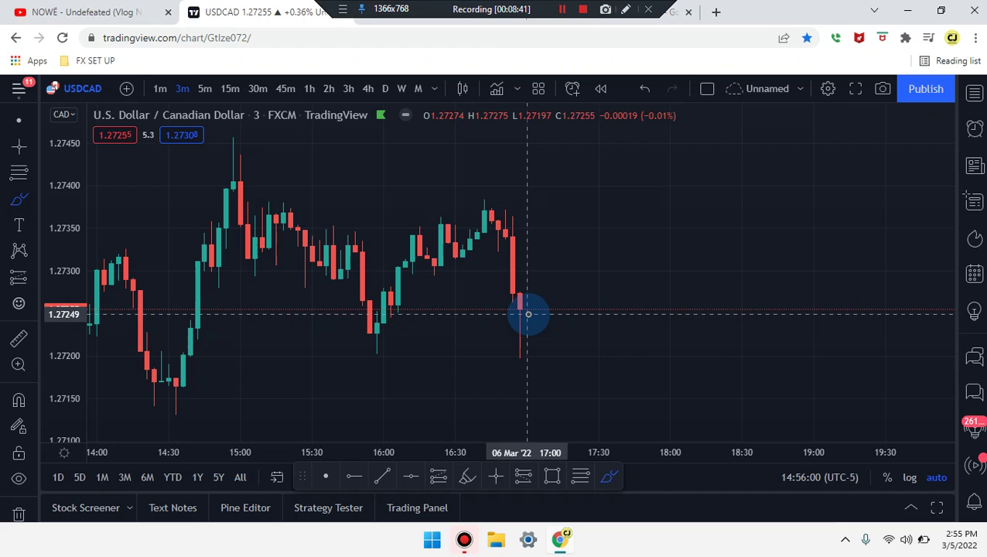
{"action": "left_click_drag", "start_coordinate": [481, 241], "coordinate": [593, 387]}
{"action": "key", "text": "ctrl+z"}
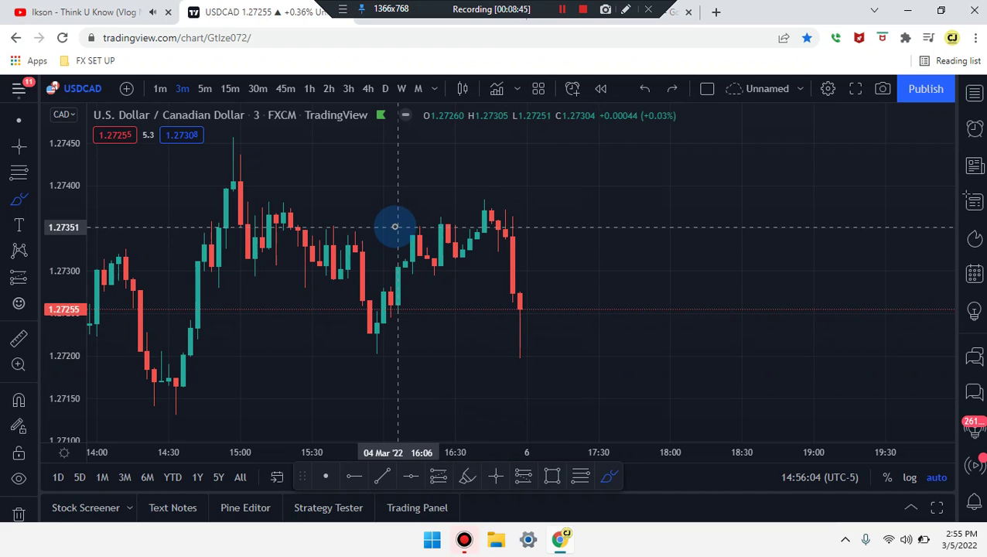
{"action": "left_click_drag", "start_coordinate": [396, 225], "coordinate": [548, 217]}
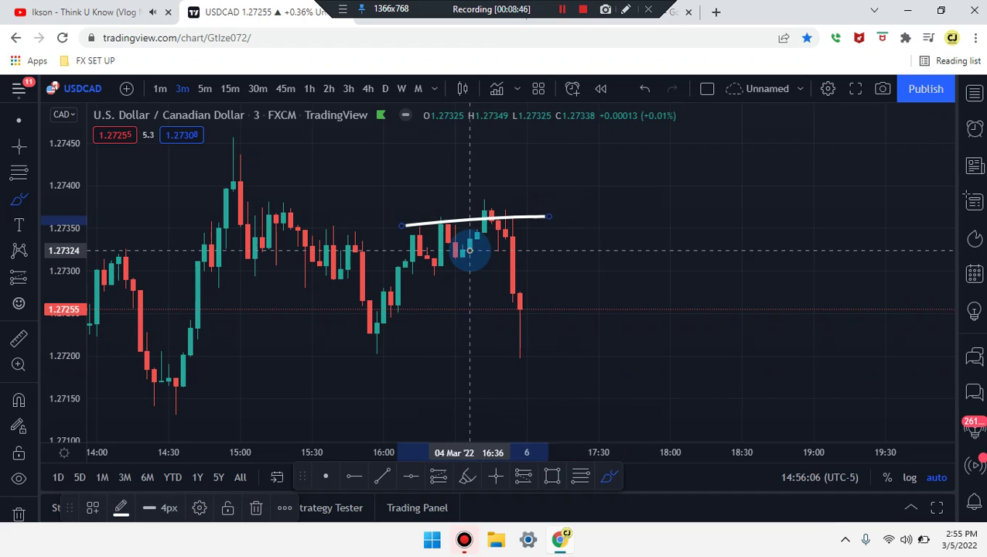
- Try brushing a rising line beneath the 3m lows towards the latest candle, and undo it
{"action": "scroll", "coordinate": [469, 250], "scroll_direction": "down", "scroll_amount": 2}
{"action": "mouse_move", "coordinate": [280, 408]}
{"action": "left_mouse_down"}
{"action": "mouse_move", "coordinate": [391, 173]}
{"action": "mouse_move", "coordinate": [590, 216]}
{"action": "mouse_move", "coordinate": [635, 308]}
{"action": "left_mouse_up"}
{"action": "key", "text": "ctrl+z"}
{"action": "scroll", "coordinate": [619, 317], "scroll_direction": "up", "scroll_amount": 2}
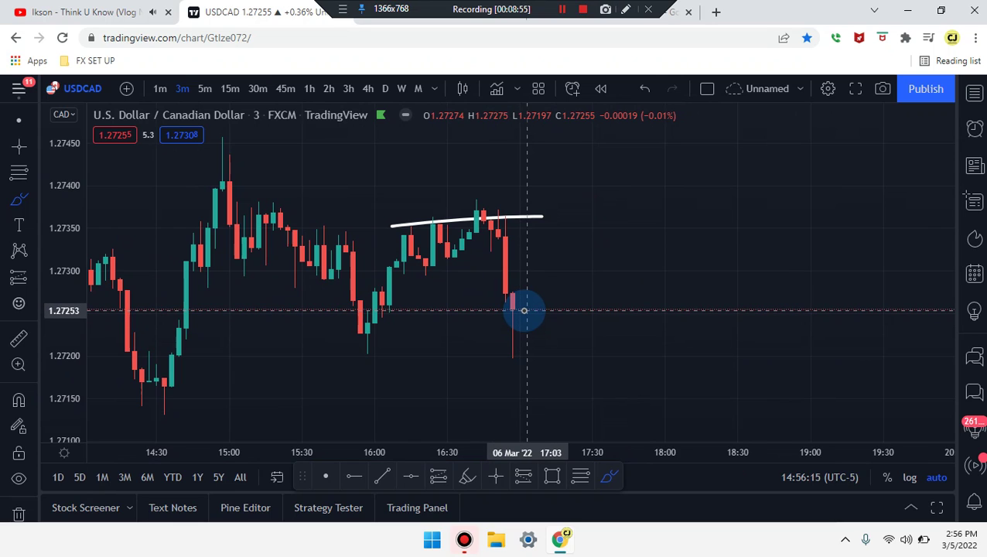
- Try brushing downward strokes from the latest 3m candle to about 1.2716, and undo them
{"action": "left_click_drag", "start_coordinate": [513, 302], "coordinate": [559, 385]}
{"action": "key", "text": "ctrl+z"}
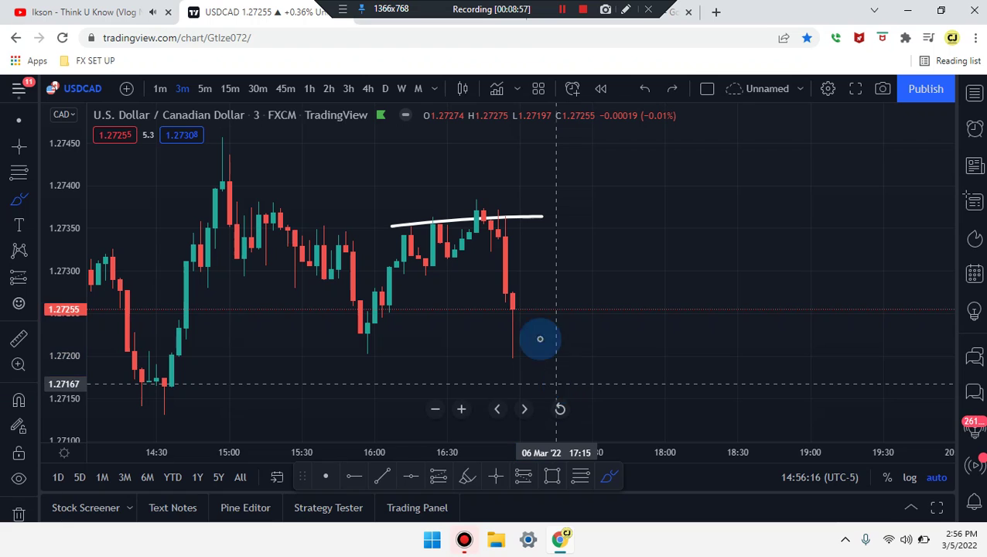
{"action": "left_click_drag", "start_coordinate": [513, 302], "coordinate": [527, 392]}
{"action": "key", "text": "ctrl+z"}
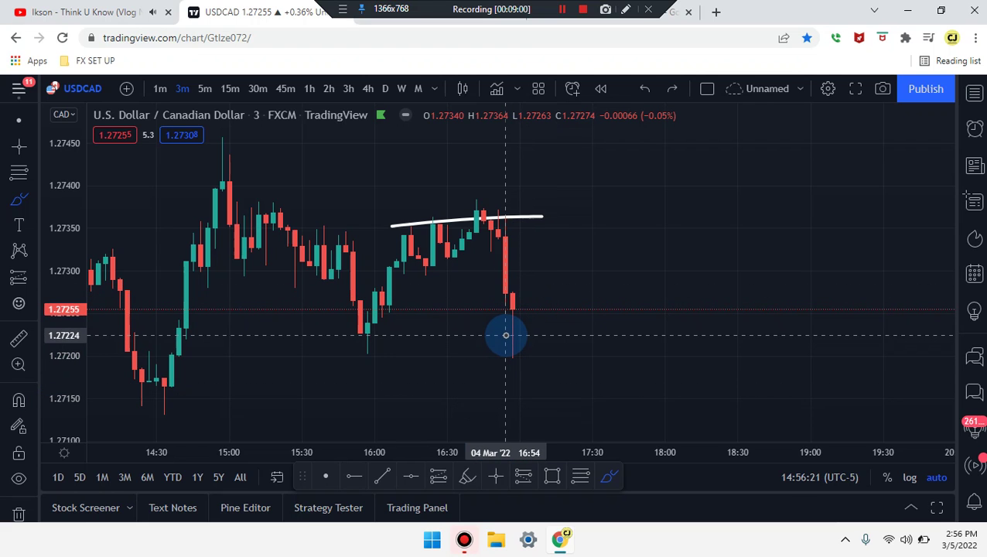
- Try brushing a level at about 1.272 on the latest 3m wick with a rebound to about 1.2733, and undo the strokes
{"action": "left_click_drag", "start_coordinate": [487, 333], "coordinate": [577, 343]}
{"action": "key", "text": "ctrl+z"}
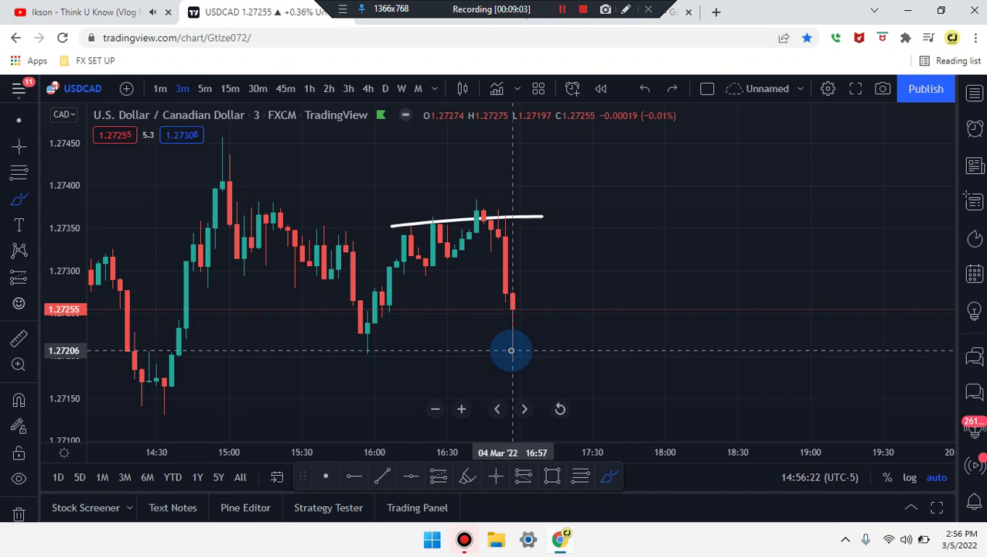
{"action": "mouse_move", "coordinate": [501, 351]}
{"action": "left_mouse_down"}
{"action": "mouse_move", "coordinate": [571, 352]}
{"action": "mouse_move", "coordinate": [577, 238]}
{"action": "left_mouse_up"}
{"action": "key", "text": "ctrl+z"}
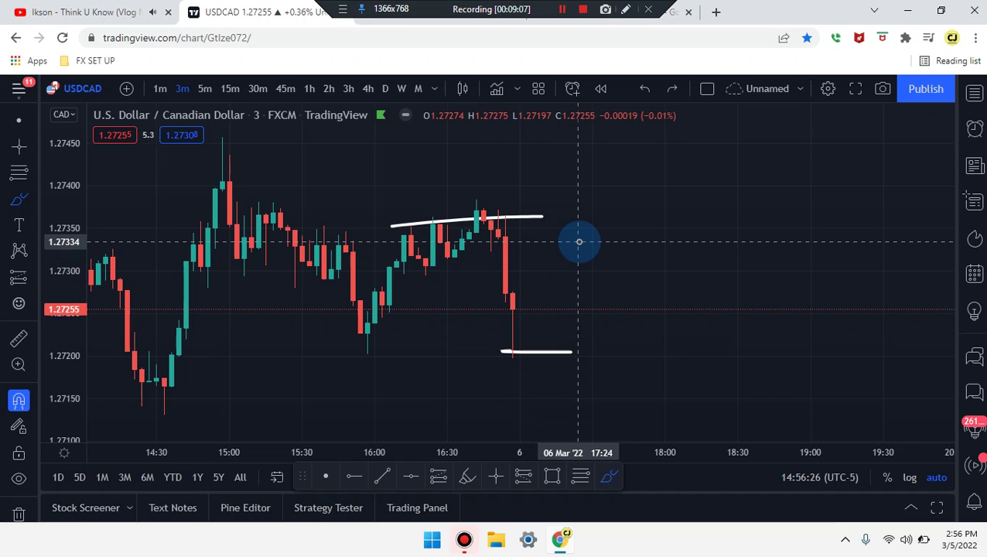
{"action": "key", "text": "ctrl+z"}
- Brush the latest wick down to a level at about 1.2719, circle the 16:00 low, and sketch a zigzag drop towards a line at about 1.2713
{"action": "mouse_move", "coordinate": [513, 300]}
{"action": "left_mouse_down"}
{"action": "mouse_move", "coordinate": [515, 364]}
{"action": "mouse_move", "coordinate": [494, 365]}
{"action": "mouse_move", "coordinate": [542, 365]}
{"action": "left_mouse_up"}
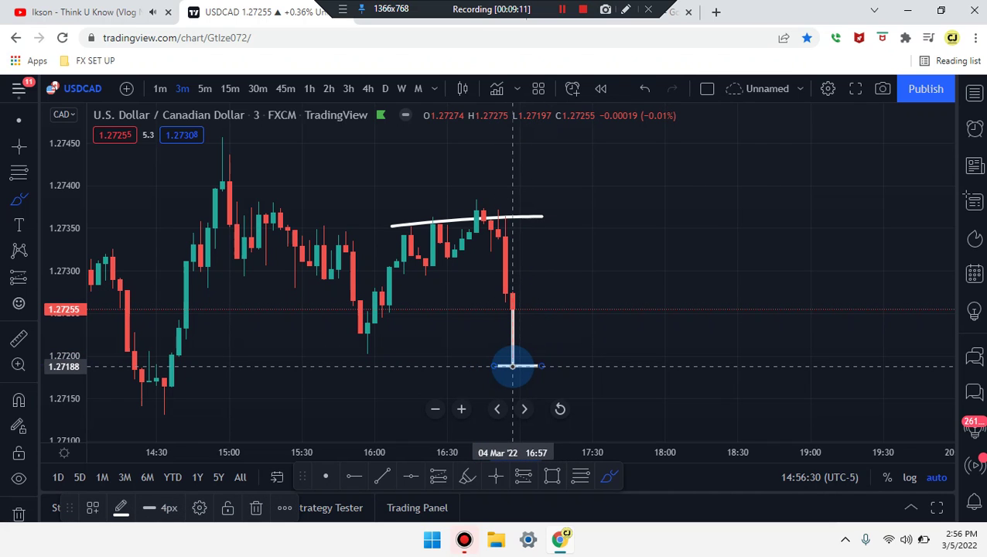
{"action": "mouse_move", "coordinate": [340, 313]}
{"action": "left_mouse_down"}
{"action": "mouse_move", "coordinate": [403, 320]}
{"action": "mouse_move", "coordinate": [366, 330]}
{"action": "mouse_move", "coordinate": [375, 319]}
{"action": "left_mouse_up"}
{"action": "left_click_drag", "start_coordinate": [510, 350], "coordinate": [573, 412]}
{"action": "left_click_drag", "start_coordinate": [171, 413], "coordinate": [281, 410]}
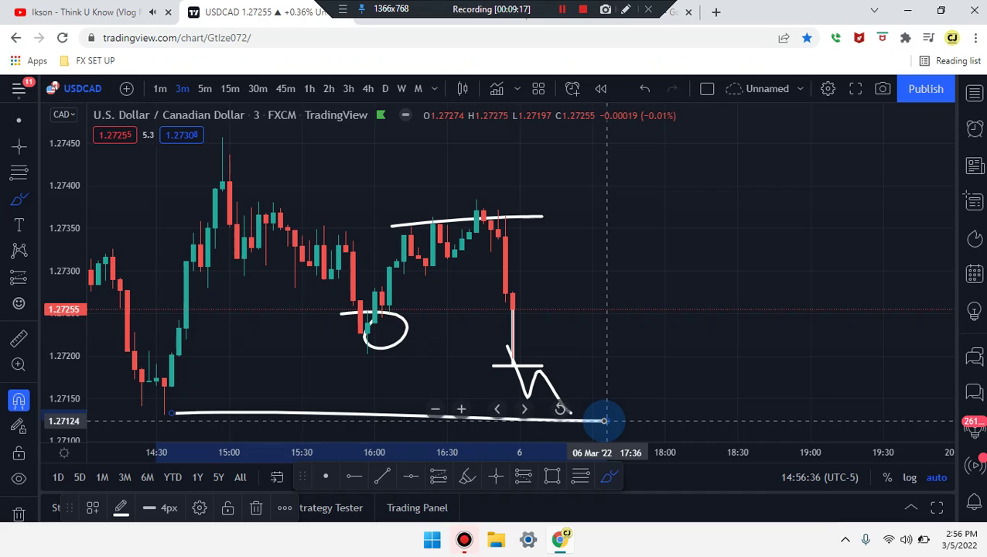
- Undo the 3m sketches around the latest drop, including a short trial stroke down the latest wick and the line across the highs
{"action": "key", "text": "ctrl+z"}
{"action": "key", "text": "ctrl+z"}
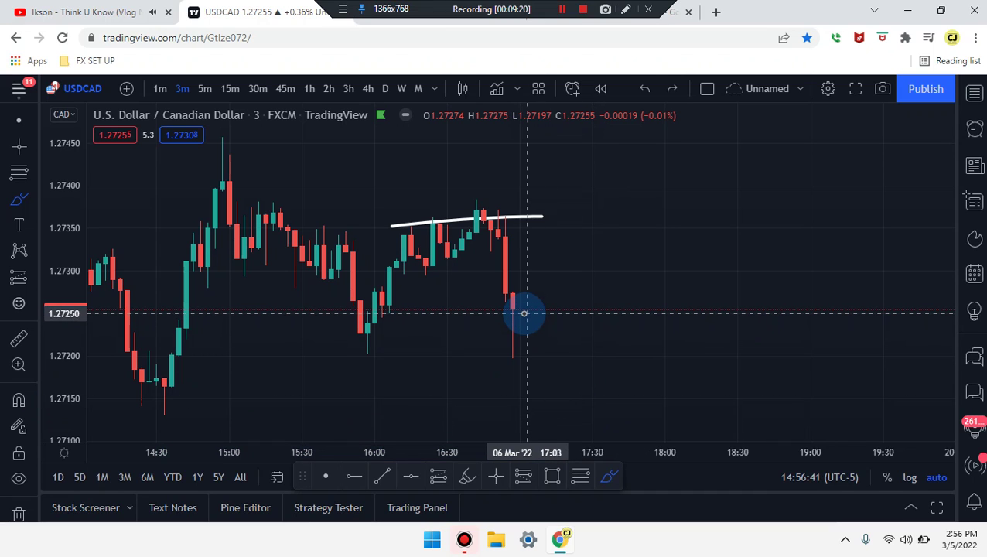
{"action": "left_click_drag", "start_coordinate": [510, 302], "coordinate": [515, 351]}
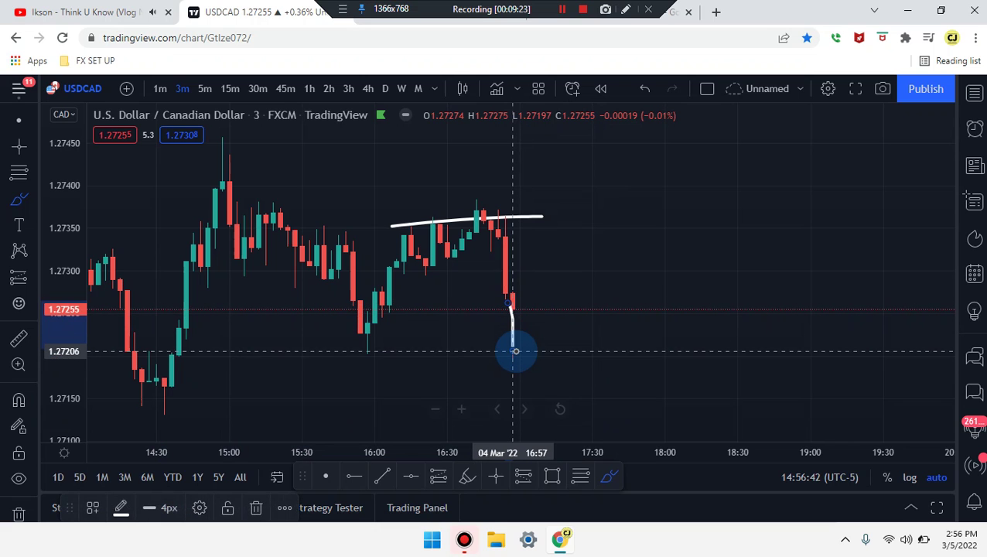
{"action": "key", "text": "ctrl+z"}
{"action": "key", "text": "ctrl+z"}
{"action": "scroll", "coordinate": [516, 351], "scroll_direction": "up", "scroll_amount": 3}
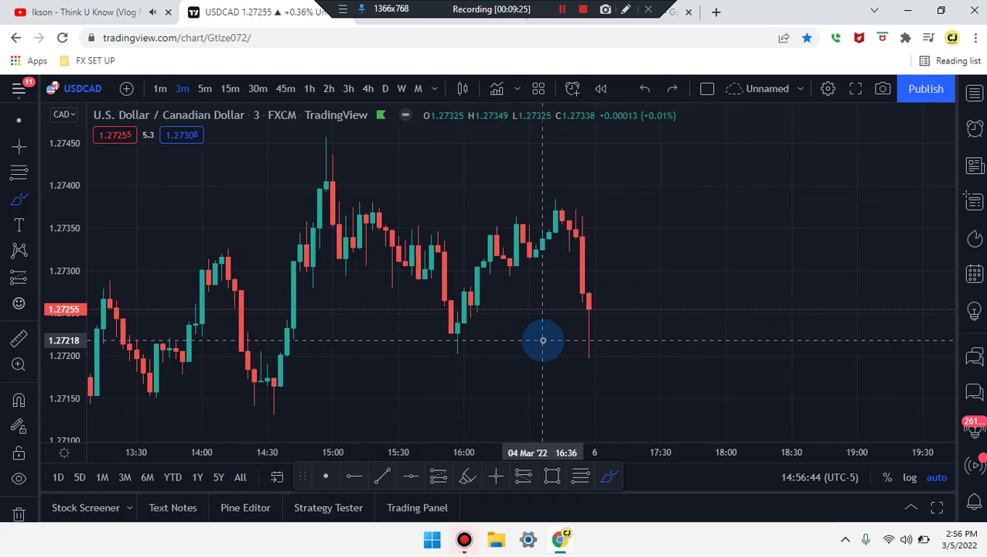
- Try brushing a curve under the latest 3m low, a zigzag rise to about 1.2732 and a rising support line, and undo them
{"action": "mouse_move", "coordinate": [382, 366]}
{"action": "left_mouse_down"}
{"action": "mouse_move", "coordinate": [379, 377]}
{"action": "mouse_move", "coordinate": [472, 420]}
{"action": "left_mouse_up"}
{"action": "left_click_drag", "start_coordinate": [525, 389], "coordinate": [527, 390]}
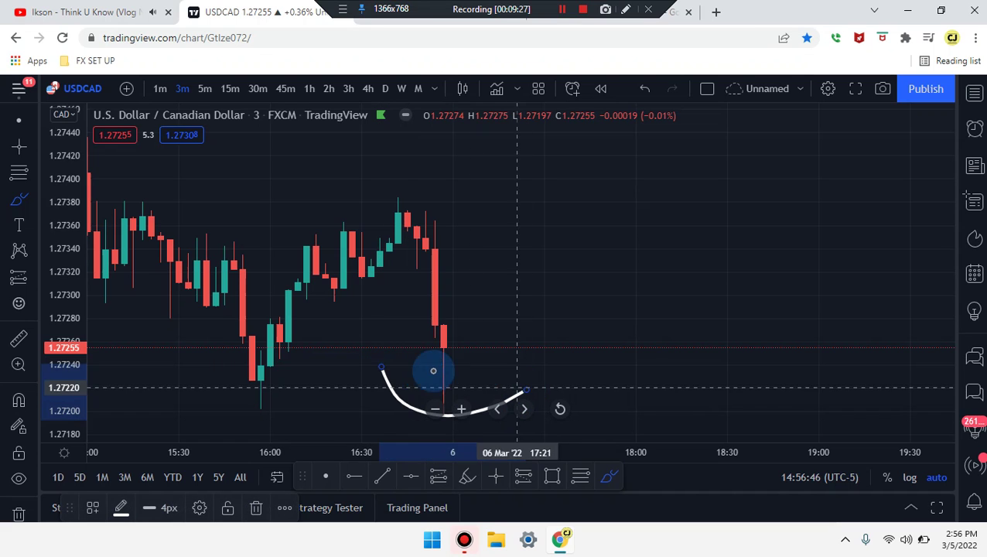
{"action": "mouse_move", "coordinate": [437, 333]}
{"action": "left_mouse_down"}
{"action": "mouse_move", "coordinate": [486, 295]}
{"action": "mouse_move", "coordinate": [547, 280]}
{"action": "mouse_move", "coordinate": [554, 267]}
{"action": "left_mouse_up"}
{"action": "left_click_drag", "start_coordinate": [435, 431], "coordinate": [605, 283]}
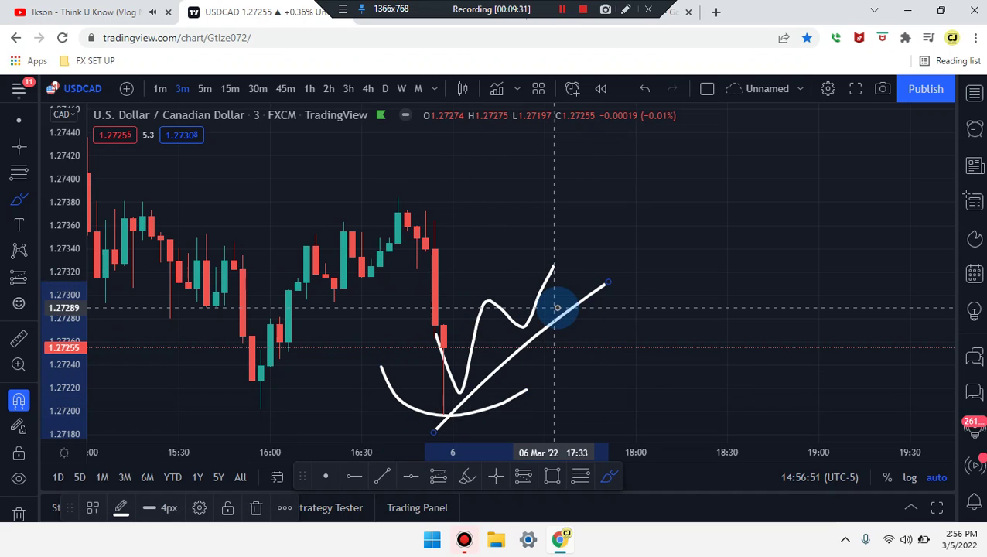
{"action": "key", "text": "ctrl+z"}
{"action": "key", "text": "ctrl+z"}
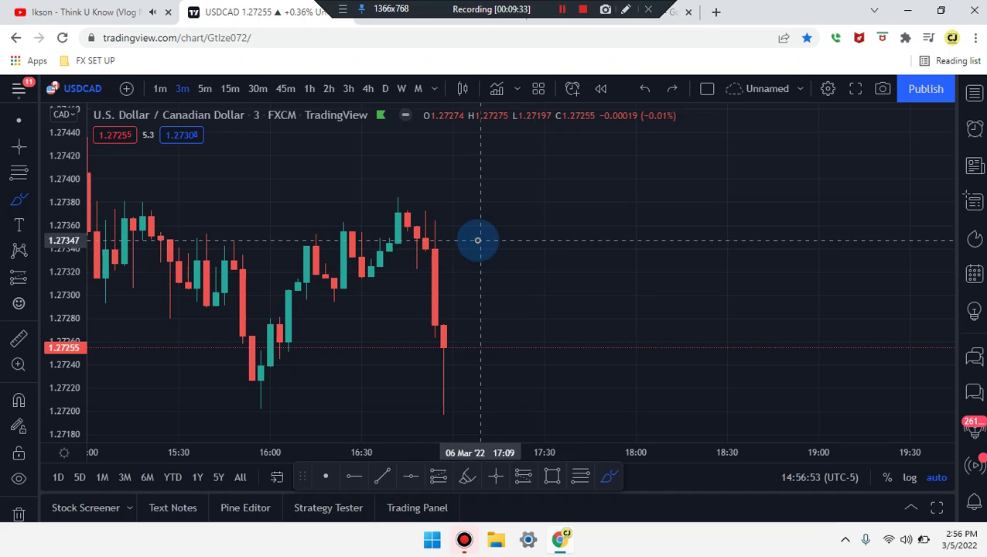
- Switch the chart to the 1m timeframe, try brushing along the latest drop and small rebound, and undo the stroke
{"action": "left_click", "coordinate": [158, 89]}
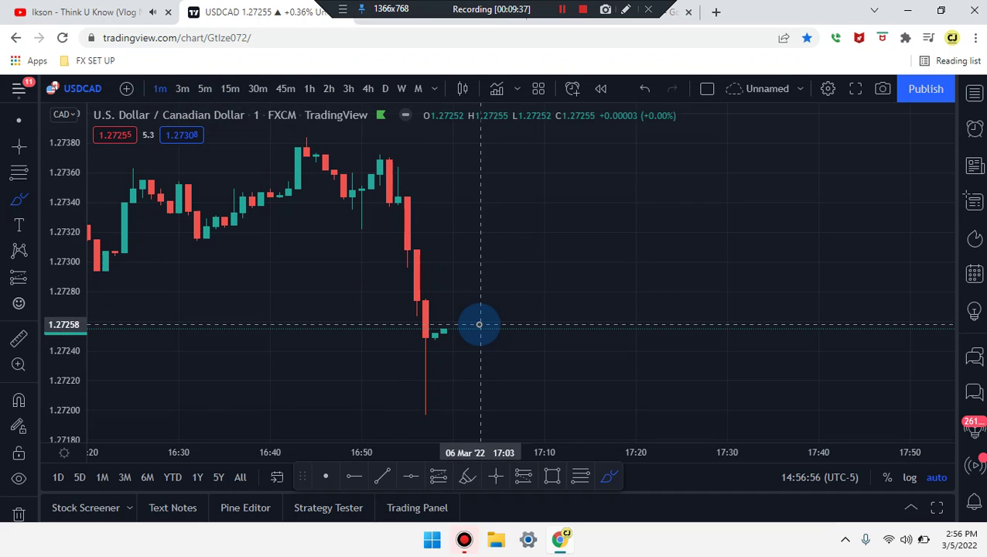
{"action": "mouse_move", "coordinate": [400, 268]}
{"action": "left_mouse_down"}
{"action": "mouse_move", "coordinate": [426, 338]}
{"action": "mouse_move", "coordinate": [451, 329]}
{"action": "left_mouse_up"}
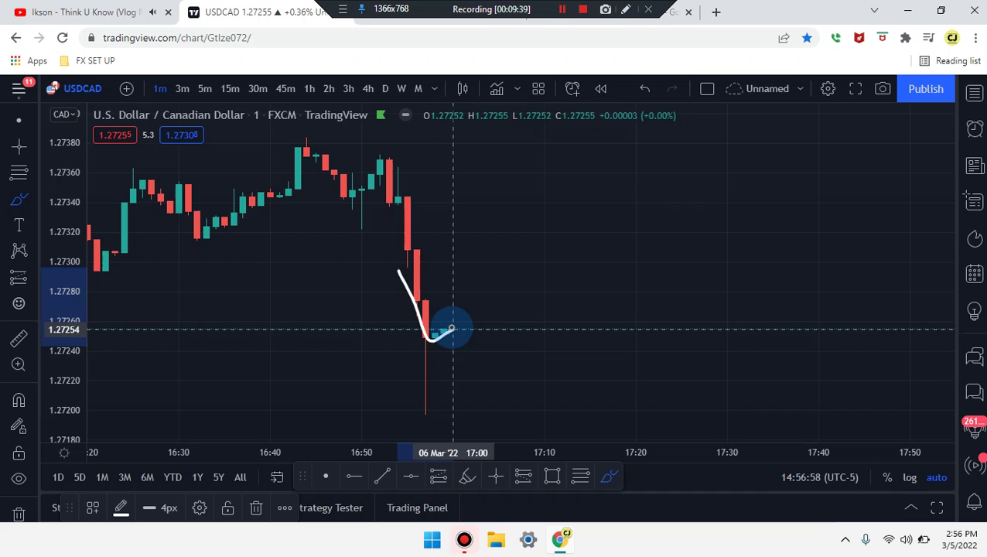
{"action": "key", "text": "ctrl+z"}
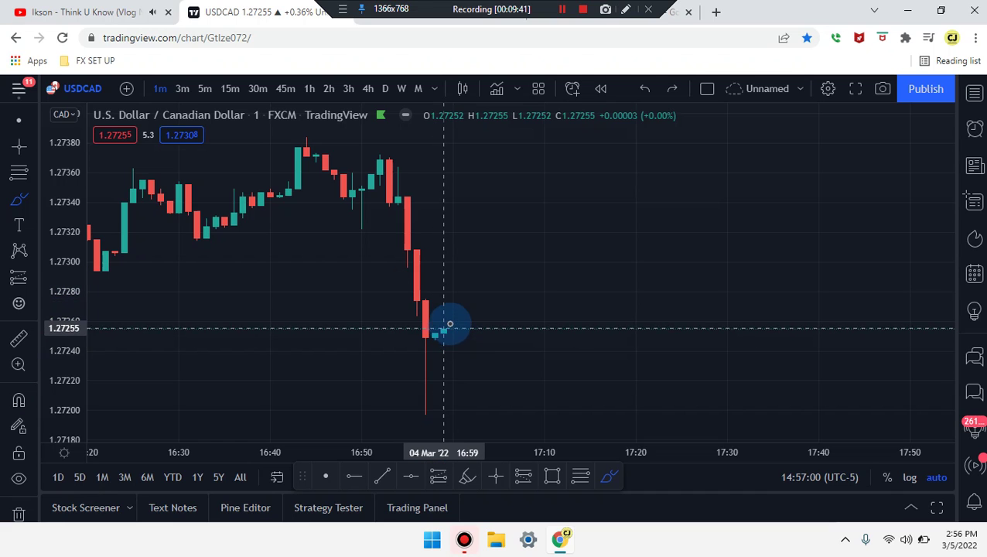
- Try brushing a rise from the latest 1m candle to about 1.2728 and a stroke down to the wick's low, and undo them
{"action": "left_click_drag", "start_coordinate": [445, 329], "coordinate": [445, 295]}
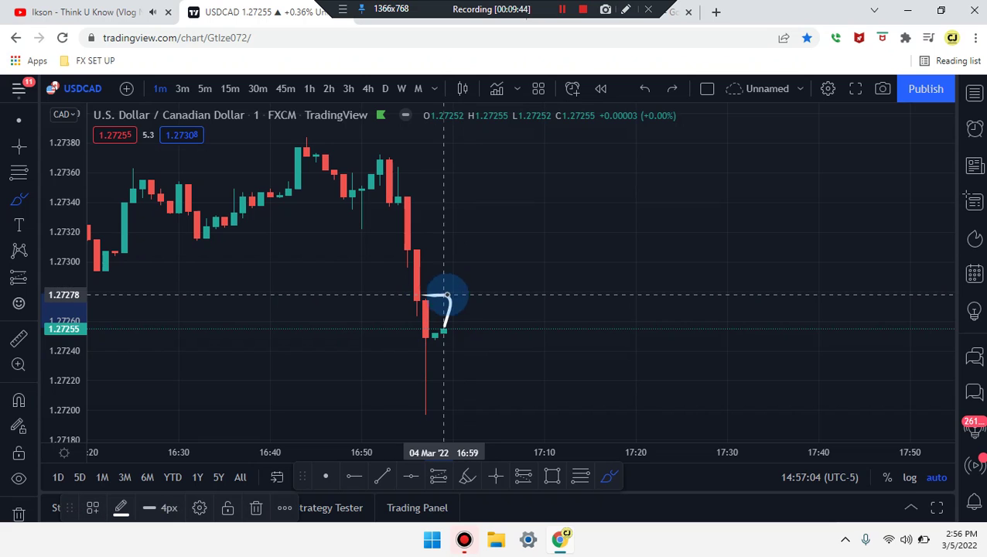
{"action": "mouse_move", "coordinate": [443, 332]}
{"action": "left_mouse_down"}
{"action": "mouse_move", "coordinate": [449, 403]}
{"action": "mouse_move", "coordinate": [426, 412]}
{"action": "left_mouse_up"}
{"action": "key", "text": "ctrl+z"}
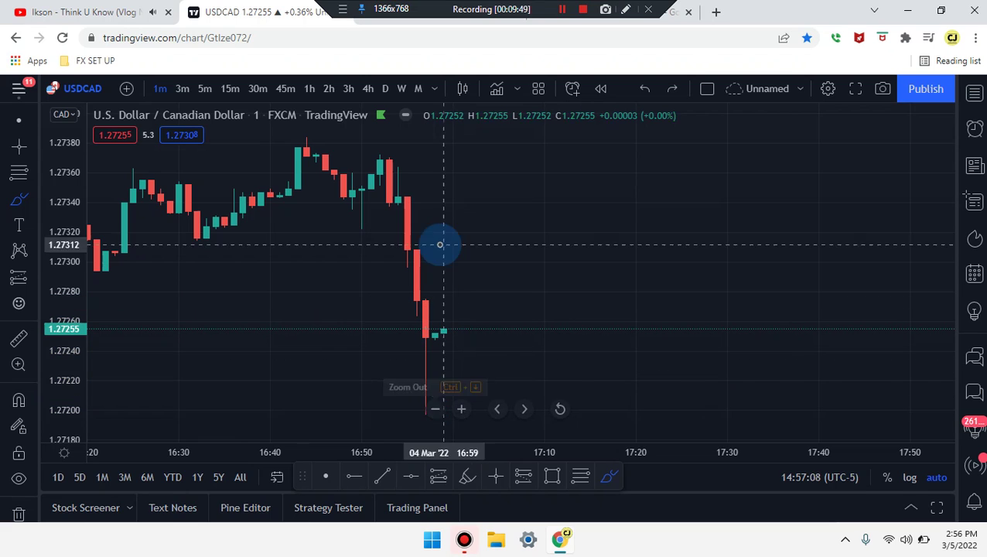